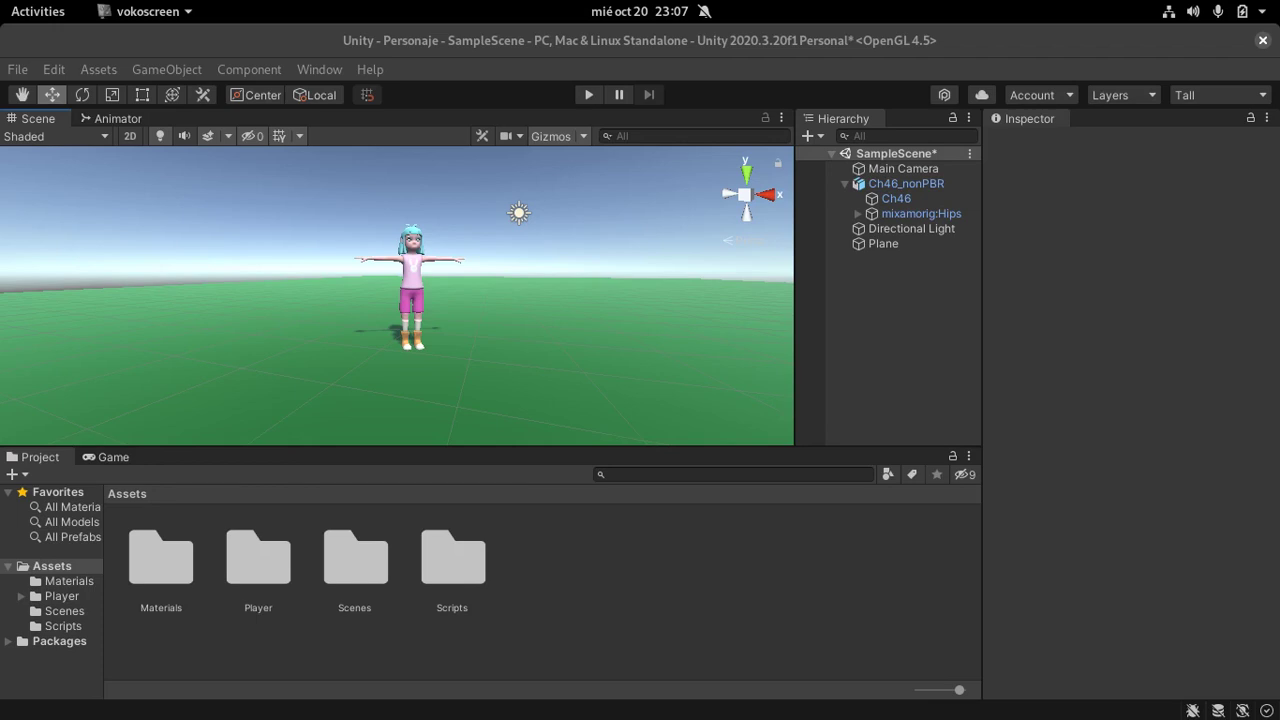
# Step: With the Unity editor in front, create a folder named Animations under Assets
pyautogui.click(1224, 11)
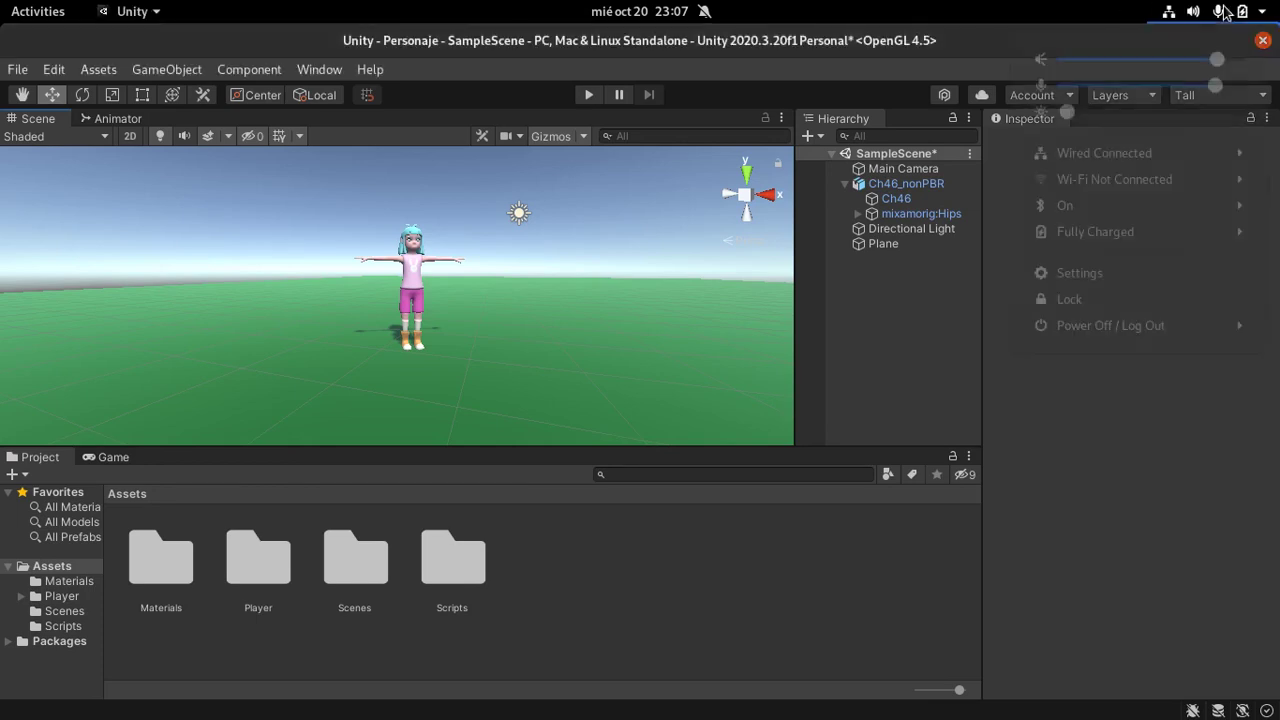
pyautogui.click(954, 7)
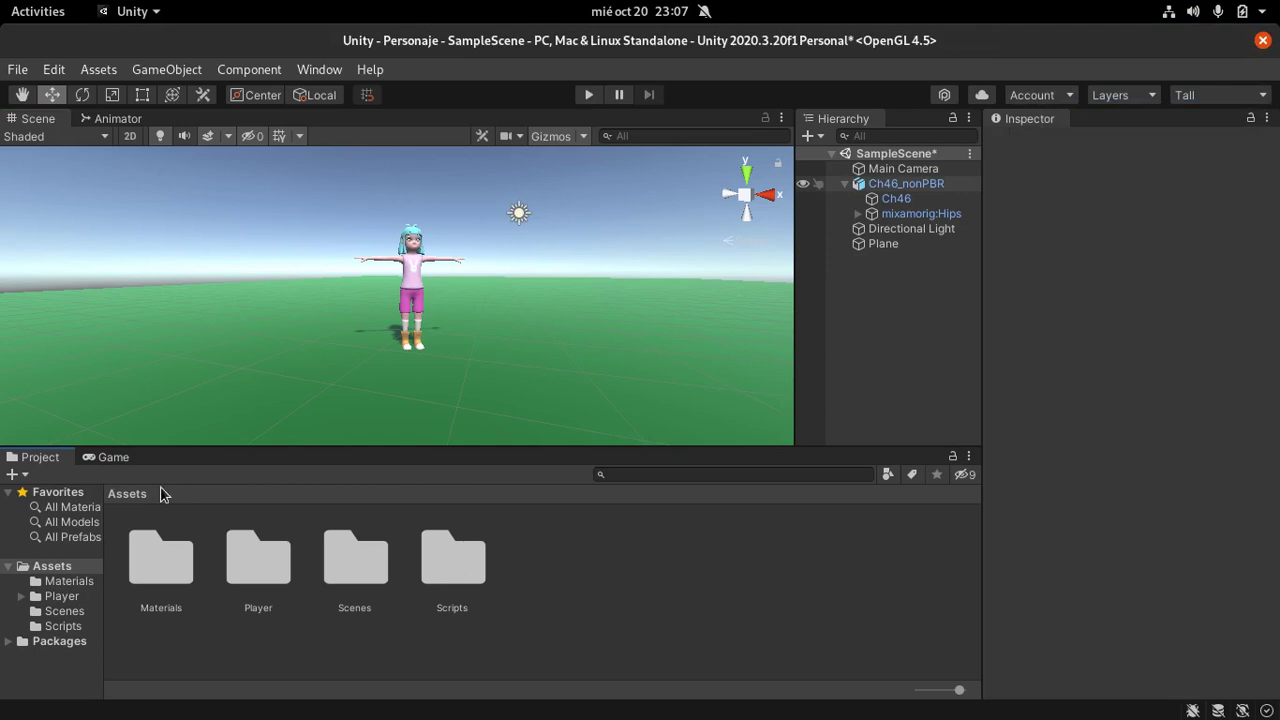
pyautogui.click(625, 586)
pyautogui.rightClick(625, 591)
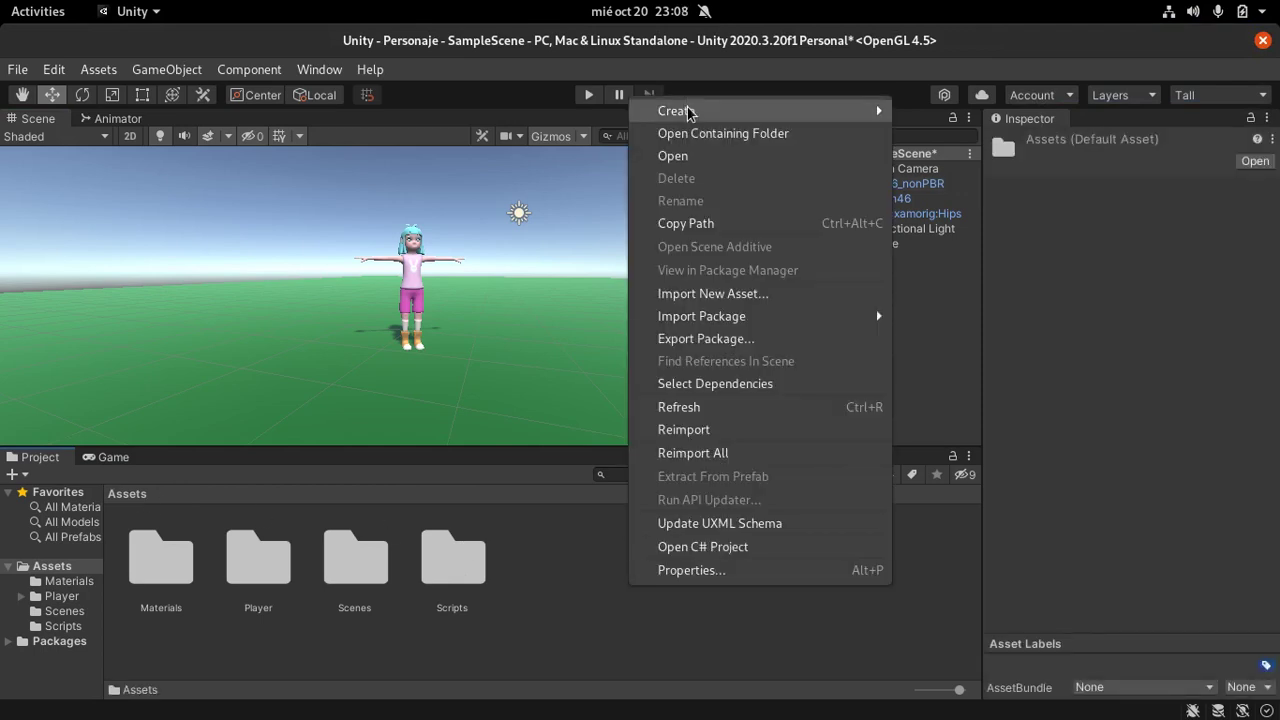
pyautogui.moveTo(690, 112)
pyautogui.click(1037, 57)
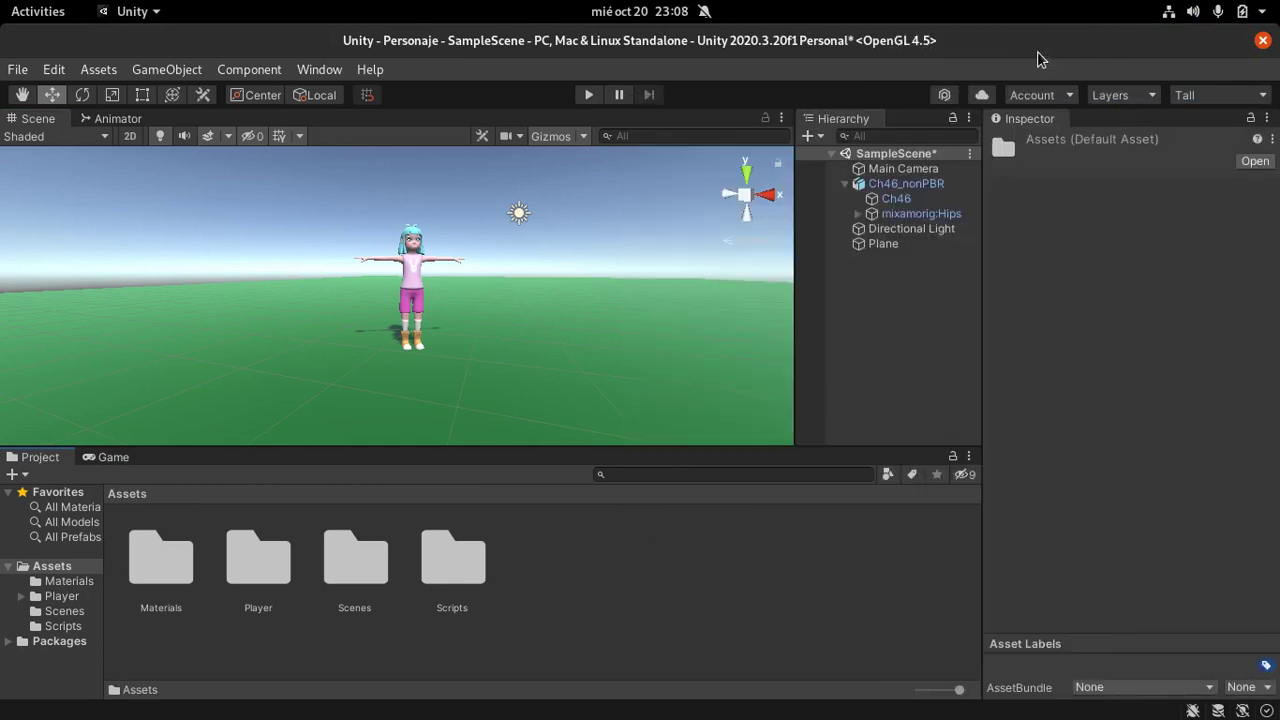
pyautogui.write('Animation')
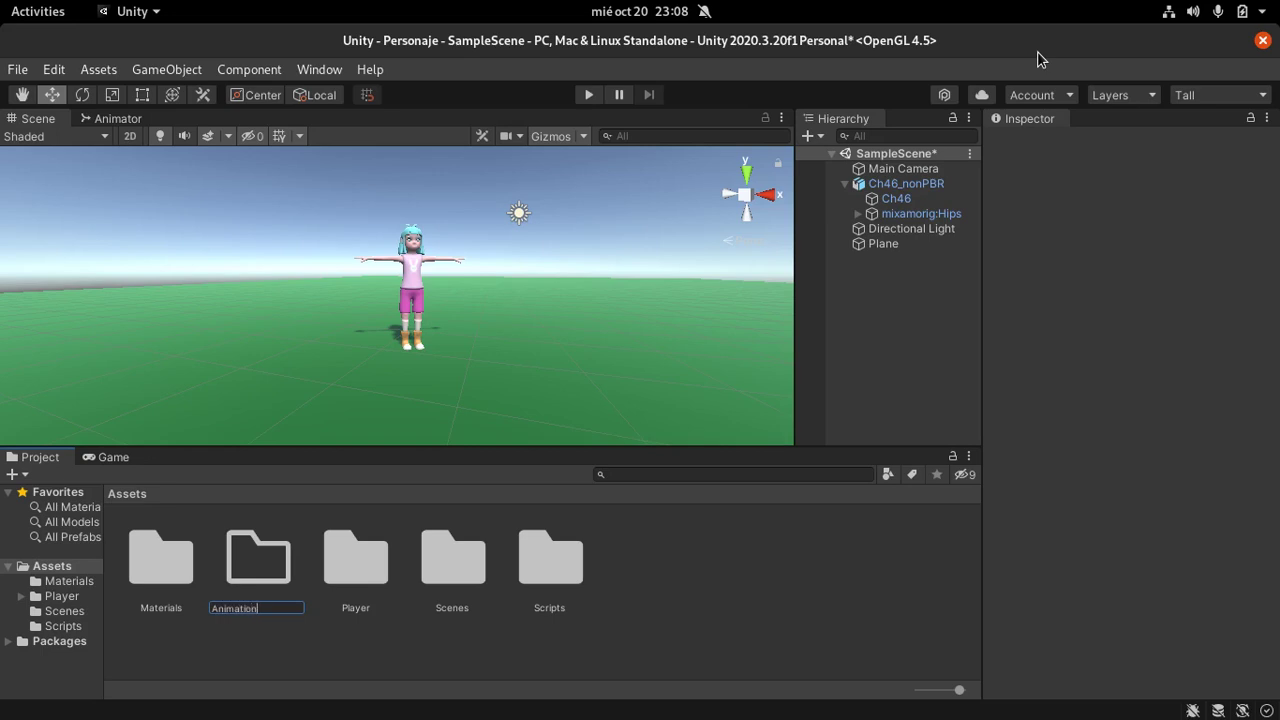
pyautogui.write('s')
pyautogui.press('Return')
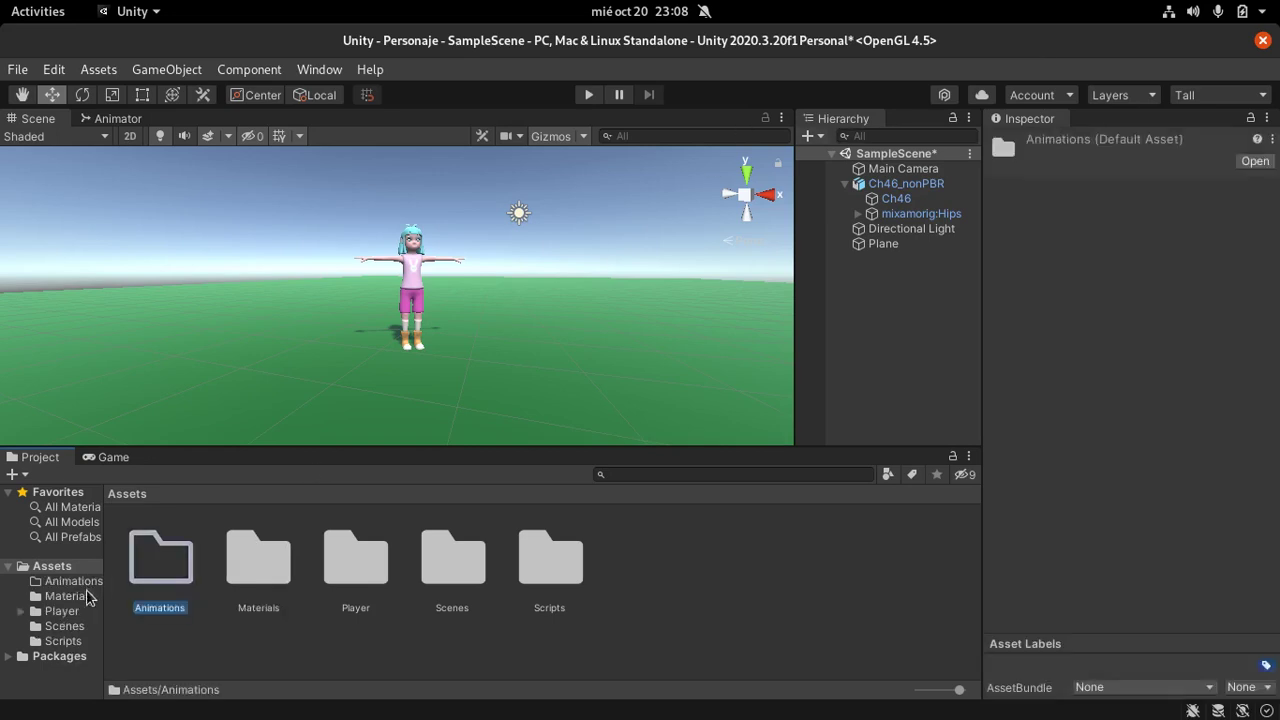
# Step: Inside the Animations folder, create a new Animator Controller asset
pyautogui.doubleClick(150, 572)
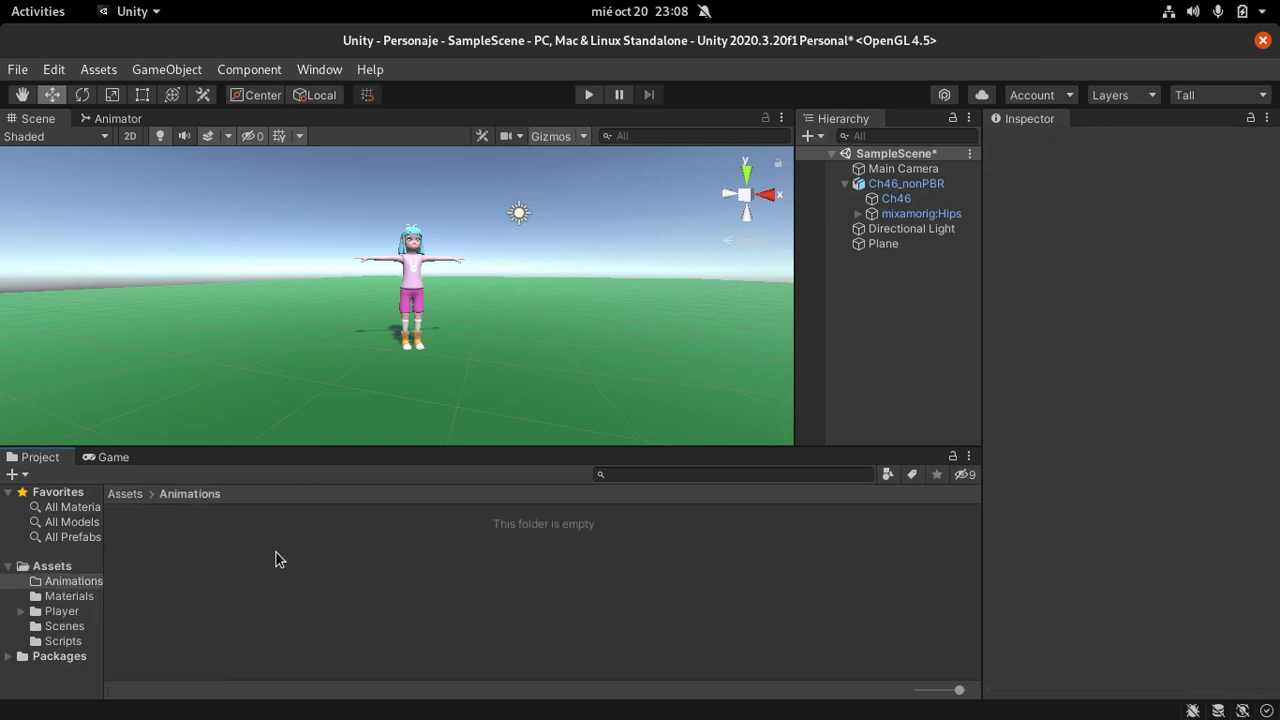
pyautogui.rightClick(278, 558)
pyautogui.moveTo(433, 84)
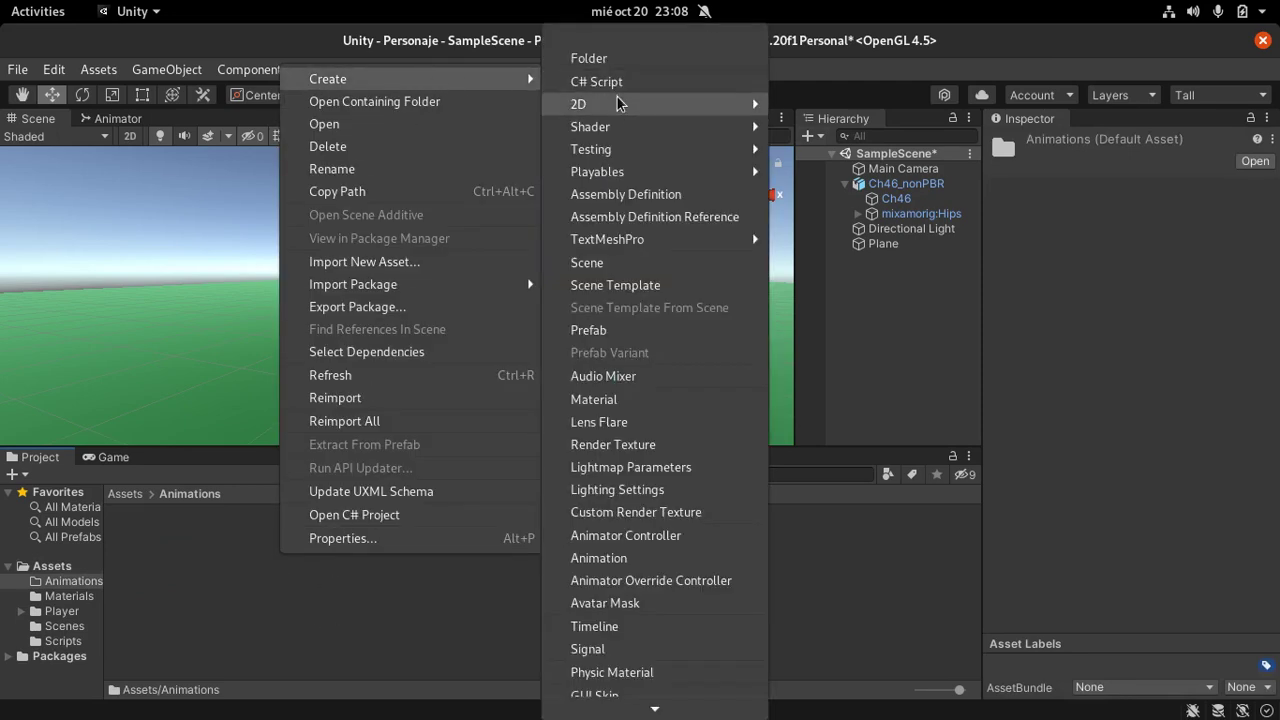
pyautogui.click(630, 540)
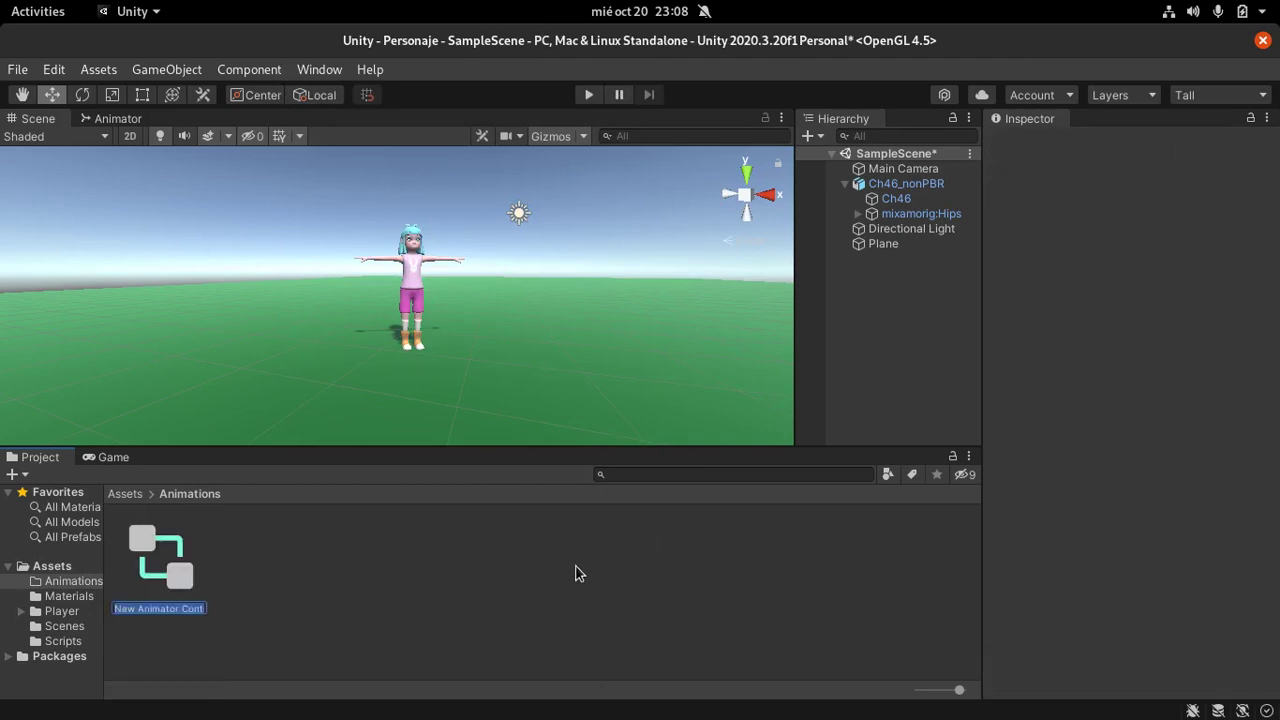
# Step: Name the new controller AnimationController and select it
pyautogui.press('BackSpace')
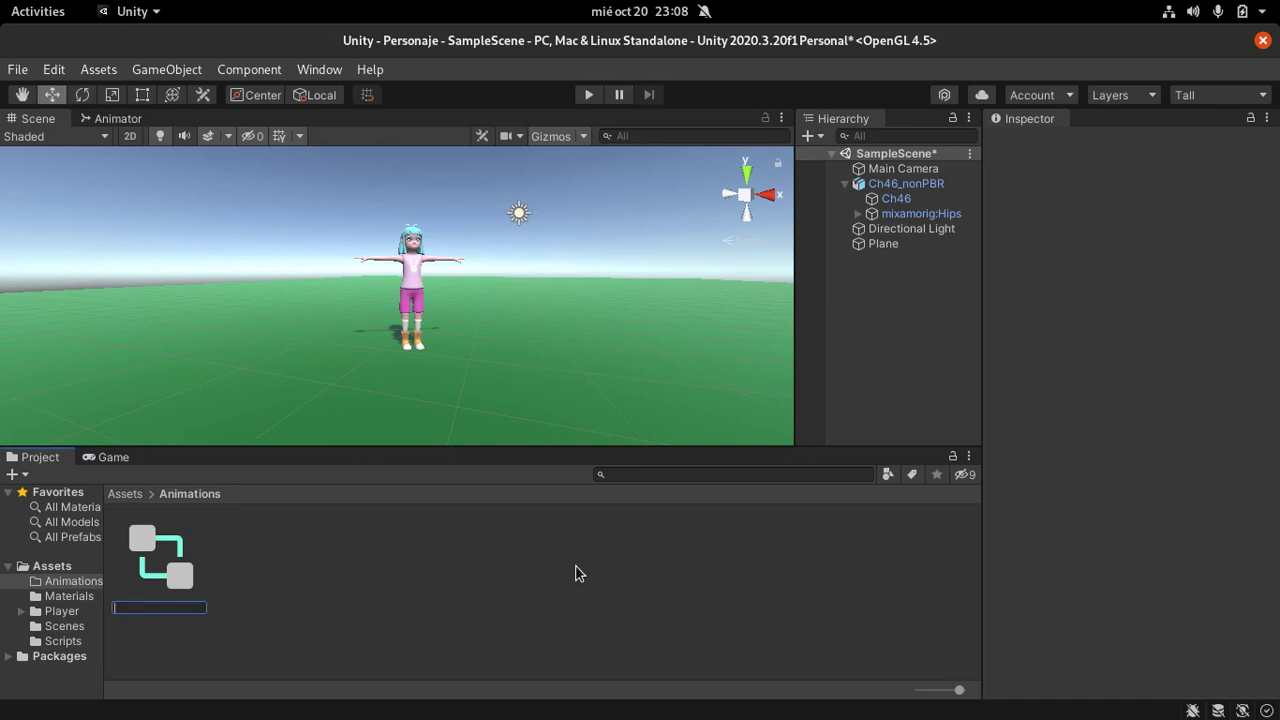
pyautogui.write('Controller')
pyautogui.press('BackSpace')
pyautogui.press('BackSpace')
pyautogui.press('BackSpace')
pyautogui.write('Animation')
pyautogui.press('Return')
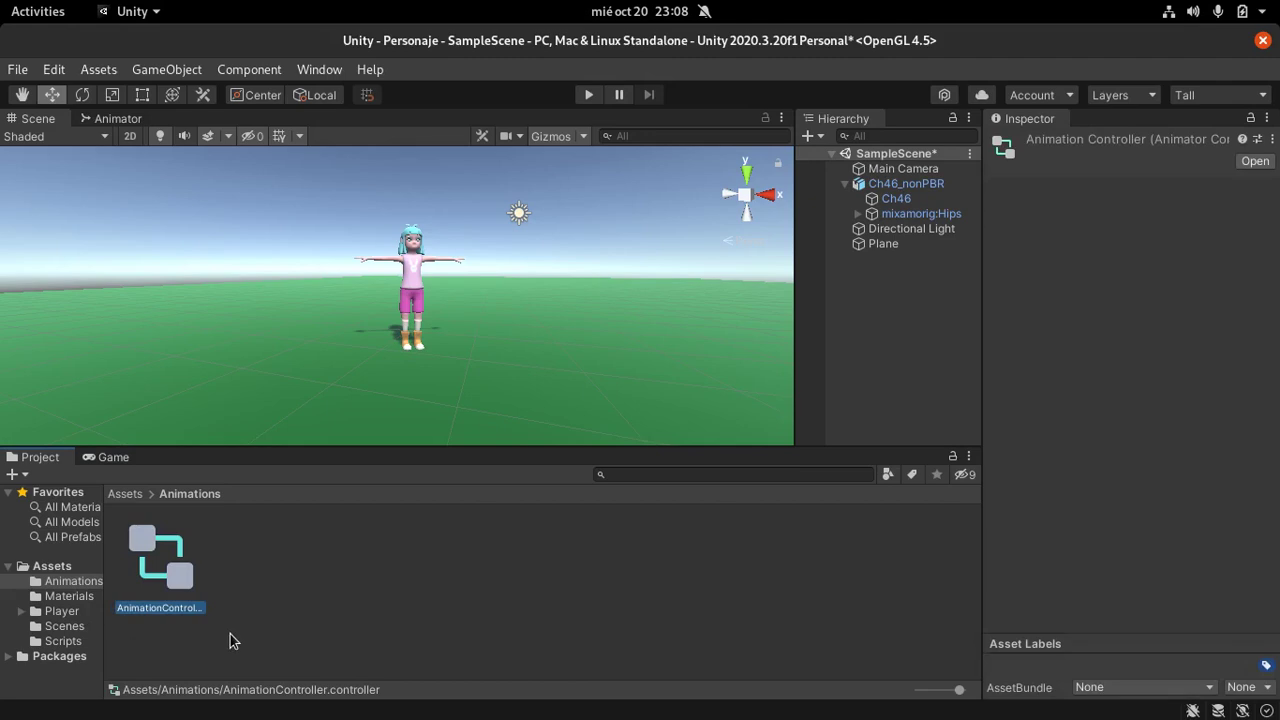
pyautogui.click(230, 634)
pyautogui.click(186, 609)
# Step: Open AnimationController in the Animator and show its Base Layer with Any State, Entry and Exit
pyautogui.click(388, 628)
pyautogui.doubleClick(165, 555)
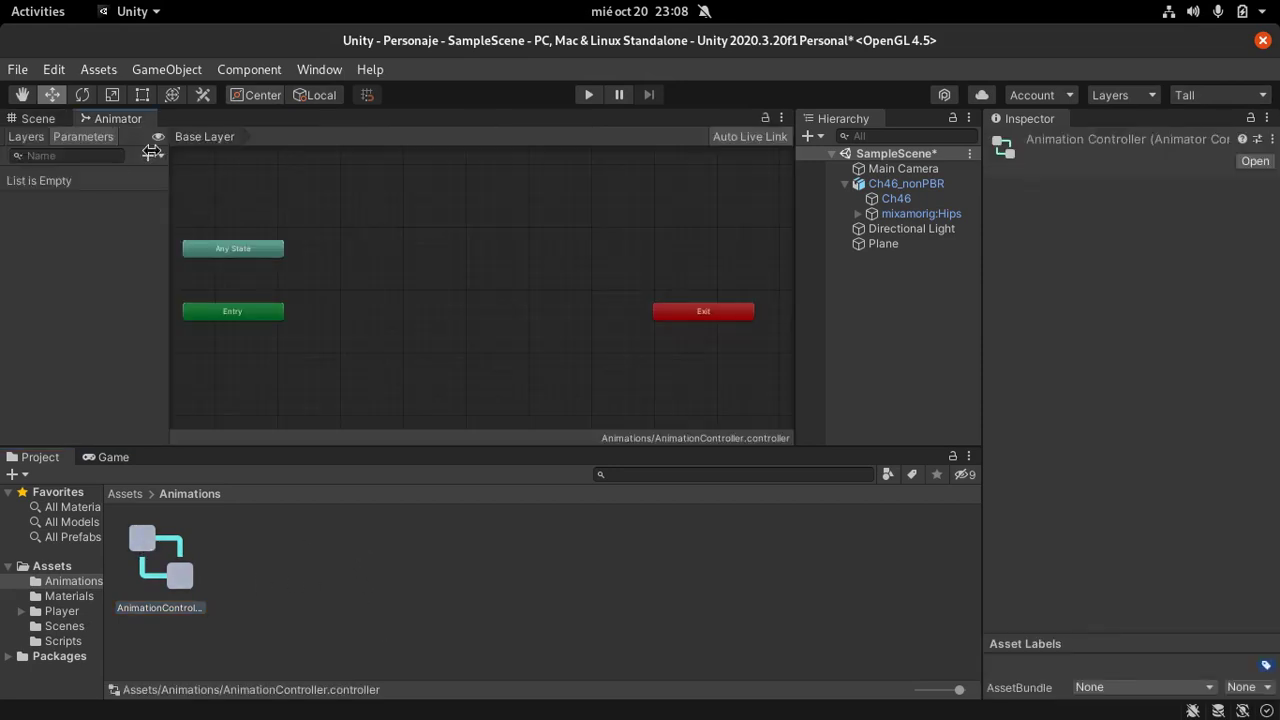
pyautogui.click(631, 302)
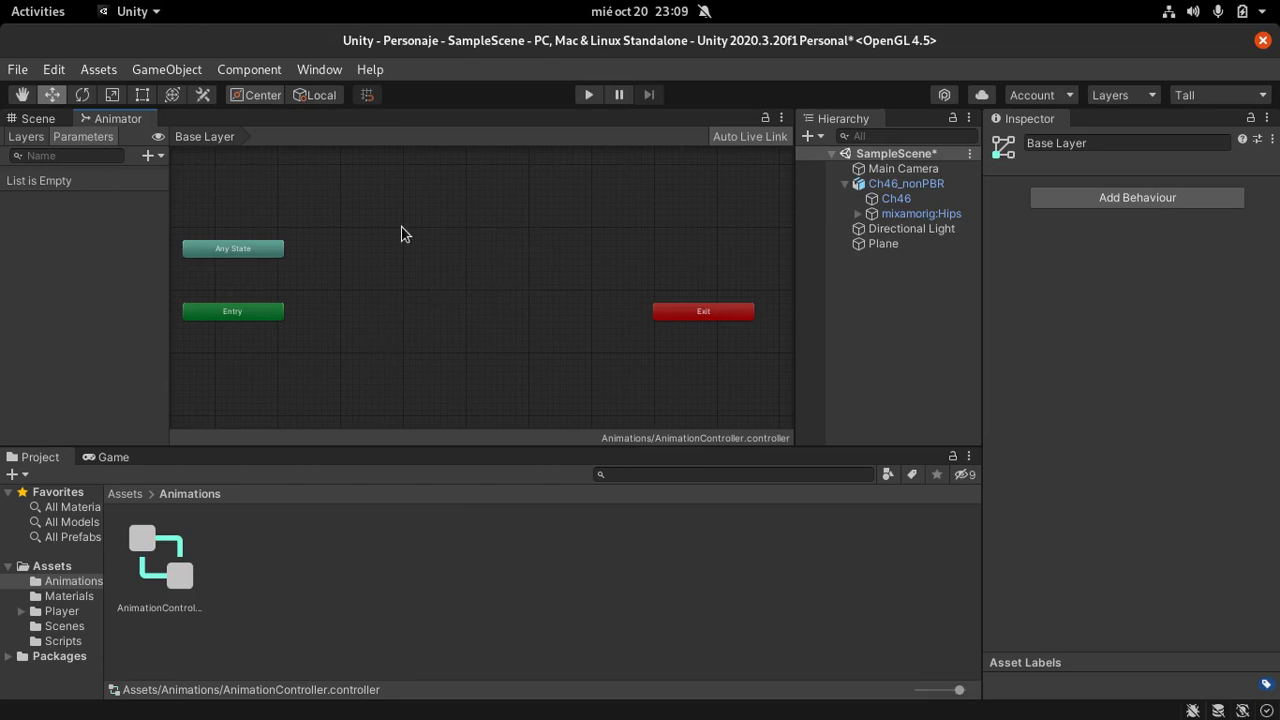
# Step: Create a state from a new Blend Tree in the Base Layer and frame it in view
pyautogui.rightClick(418, 289)
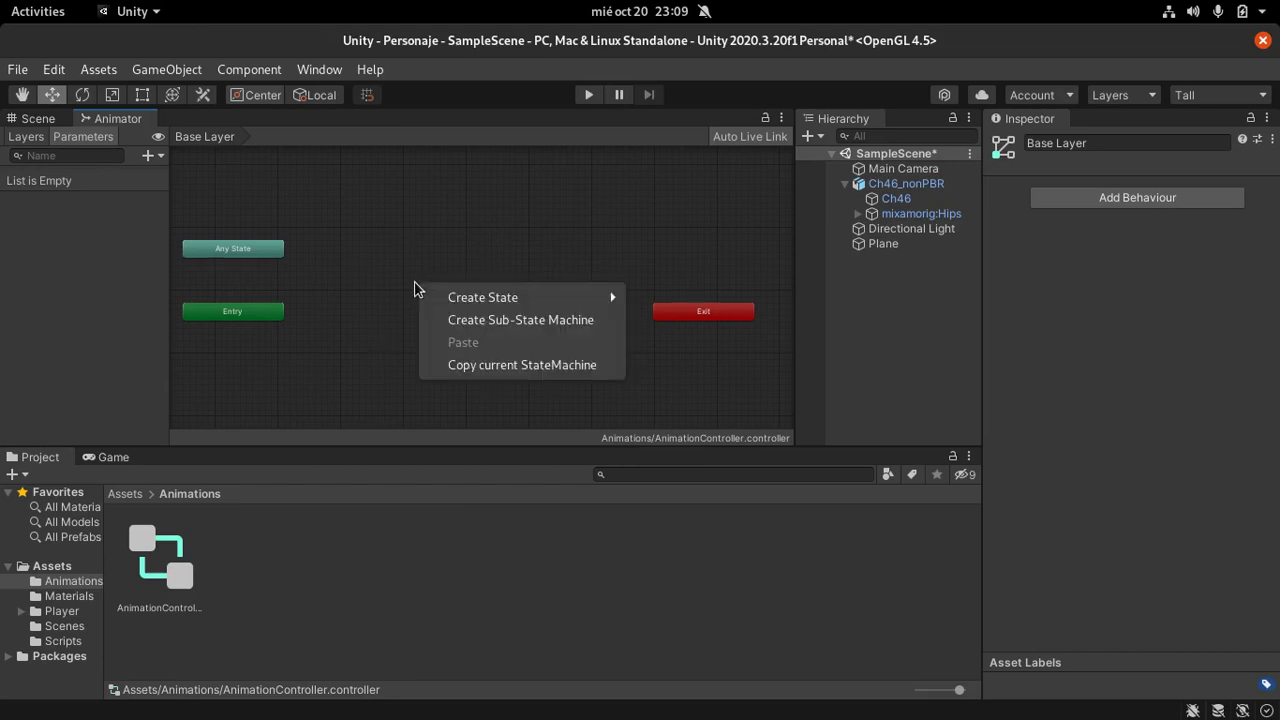
pyautogui.moveTo(521, 302)
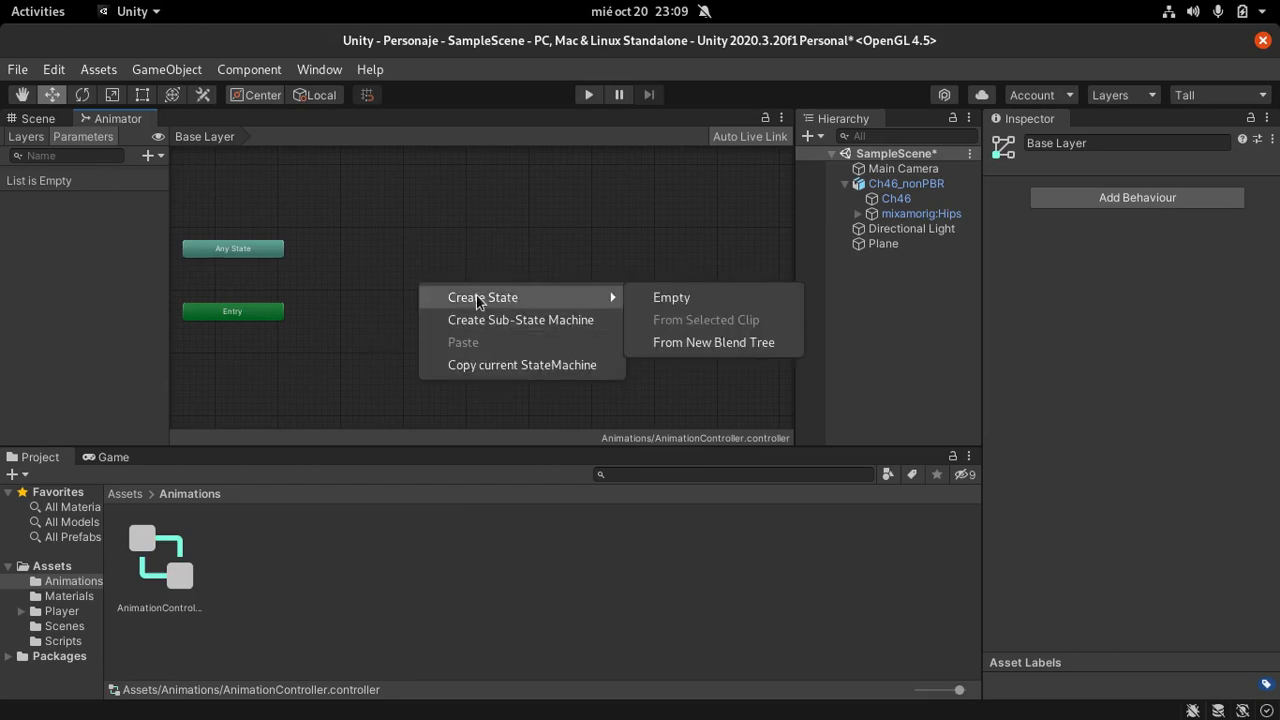
pyautogui.click(702, 343)
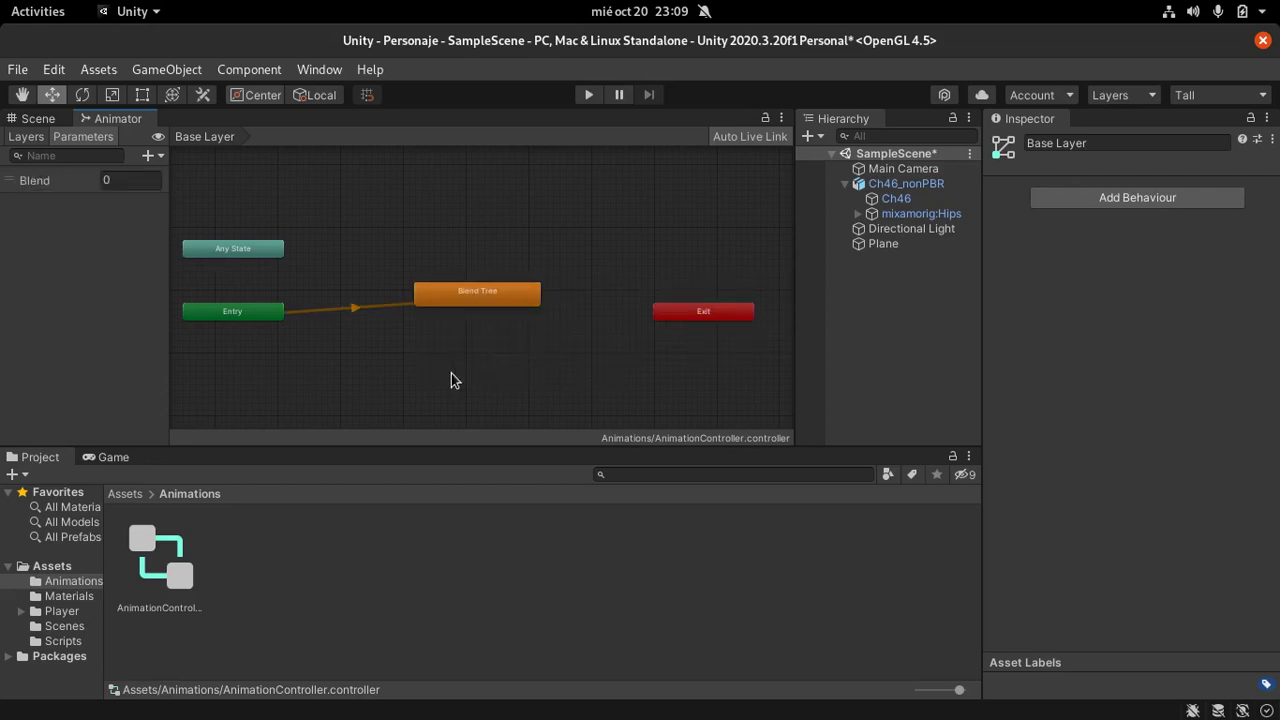
pyautogui.click(482, 300)
pyautogui.press('f')
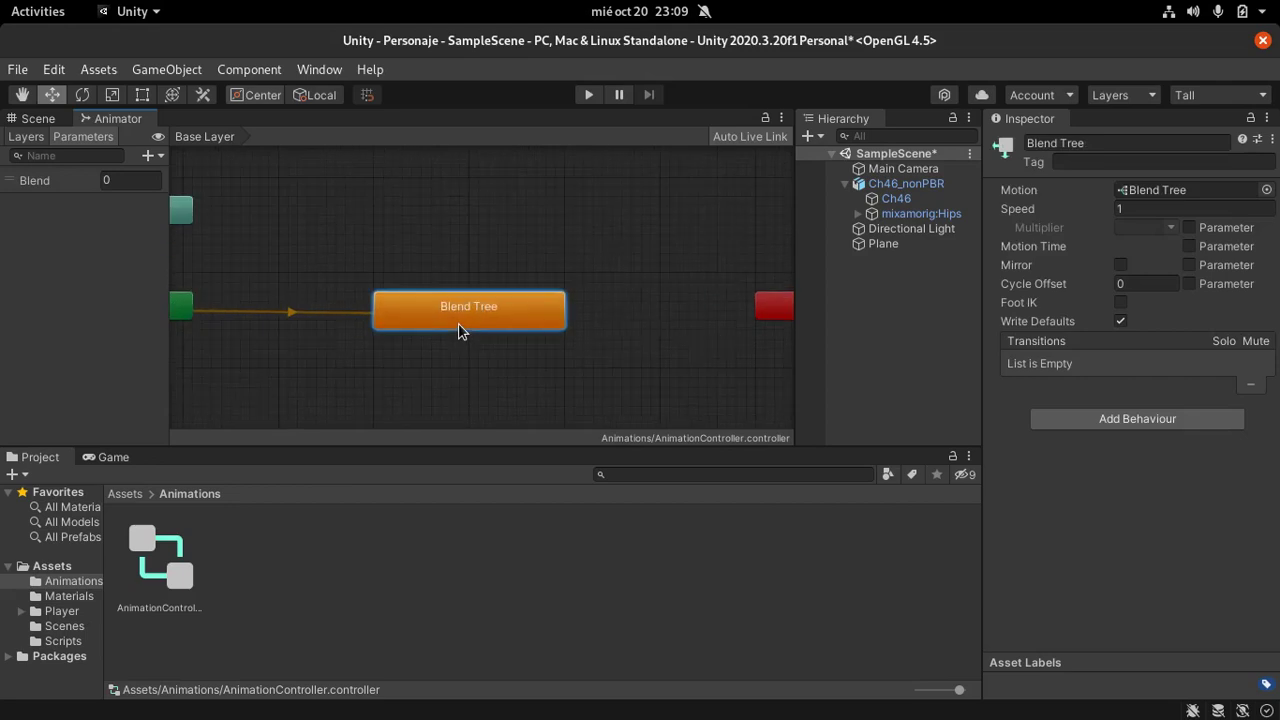
pyautogui.scroll(-2, 458, 323)
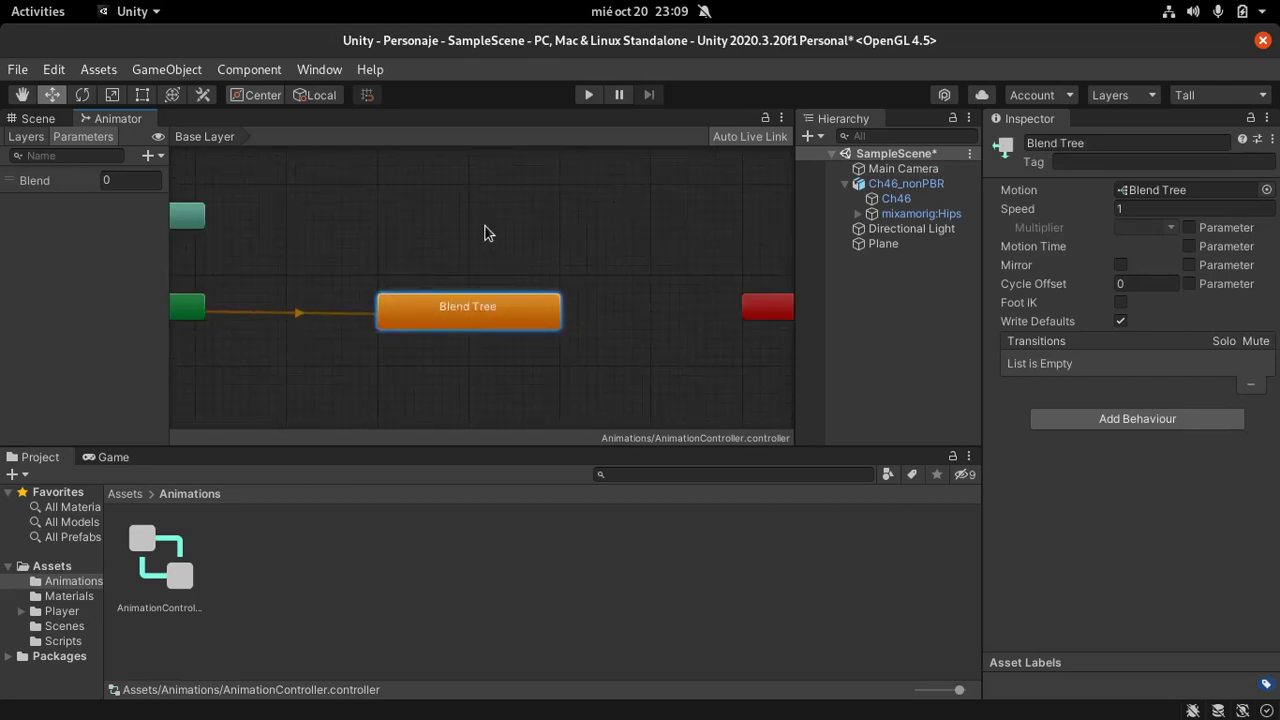
pyautogui.click(543, 211)
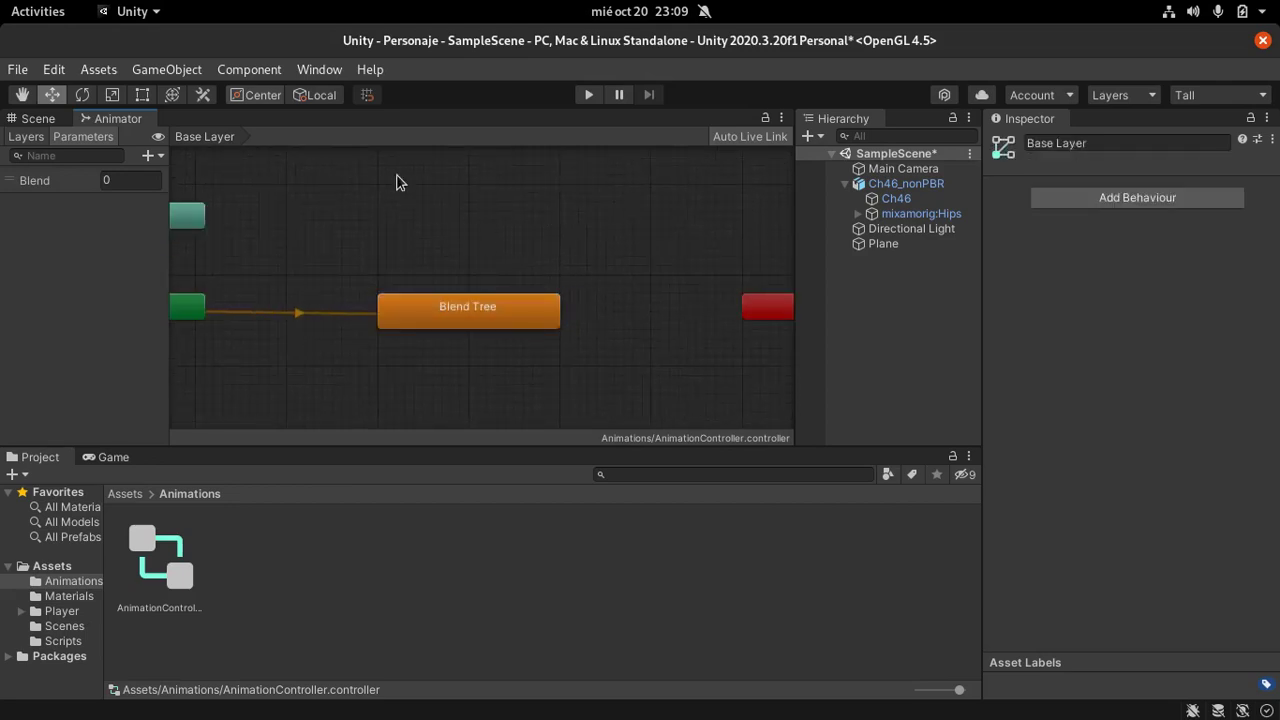
# Step: Review the Layers and Parameters lists, confirming the Blend parameter at 0
pyautogui.click(26, 137)
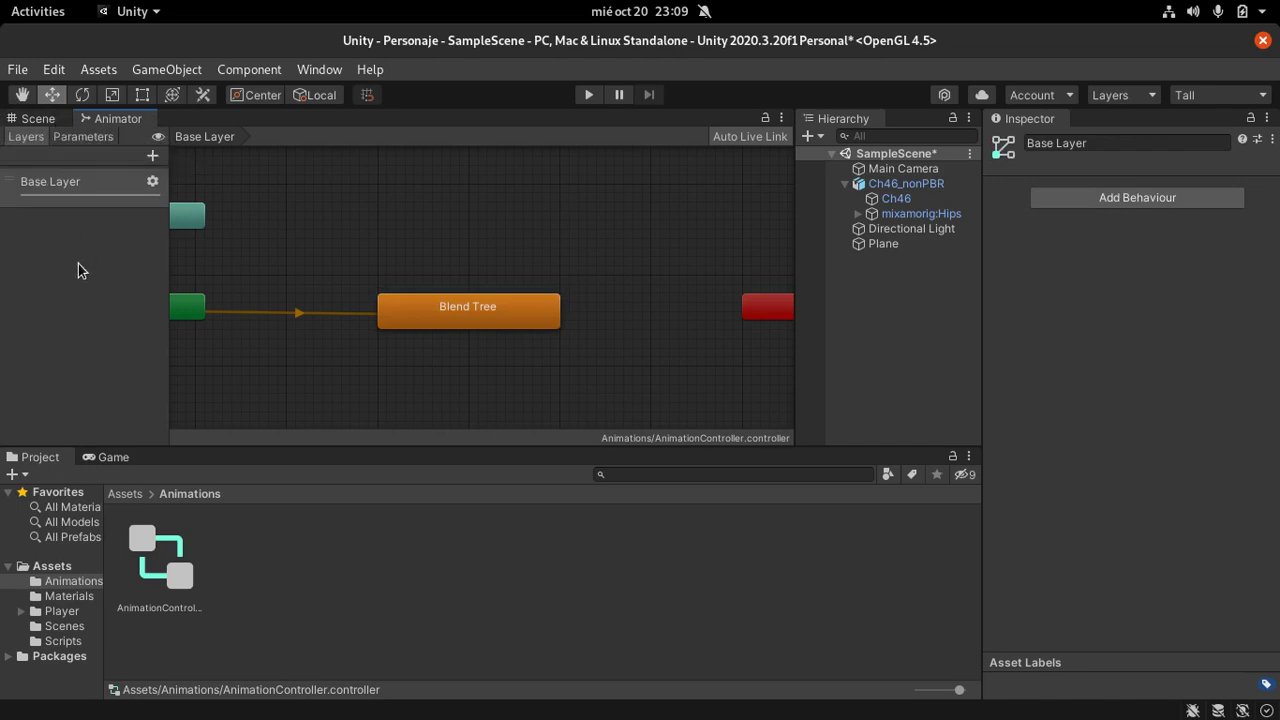
pyautogui.click(88, 136)
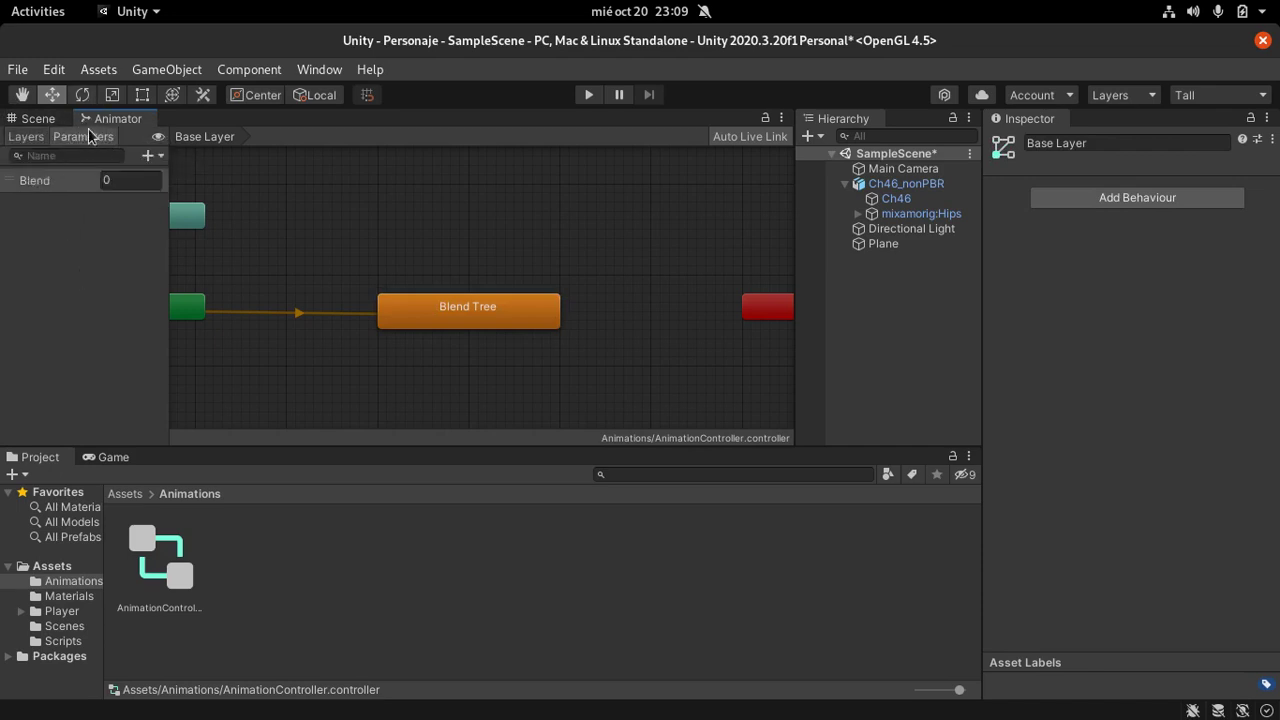
pyautogui.click(152, 160)
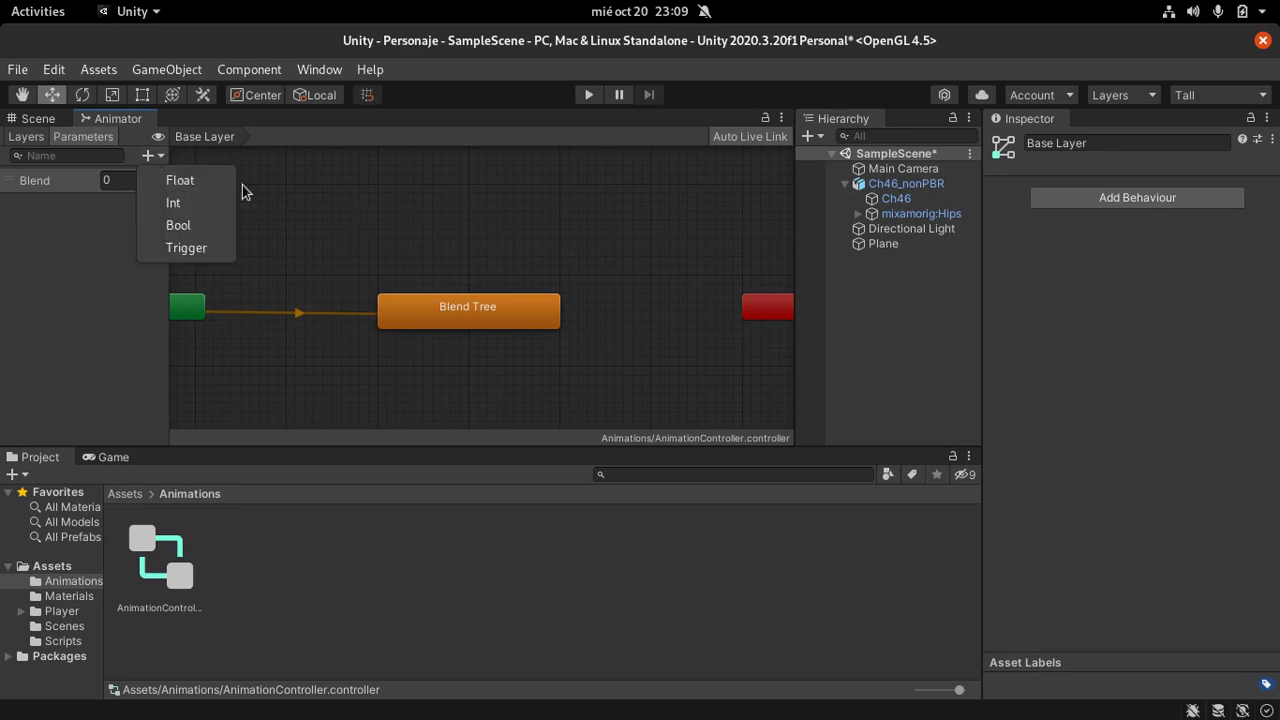
pyautogui.click(390, 203)
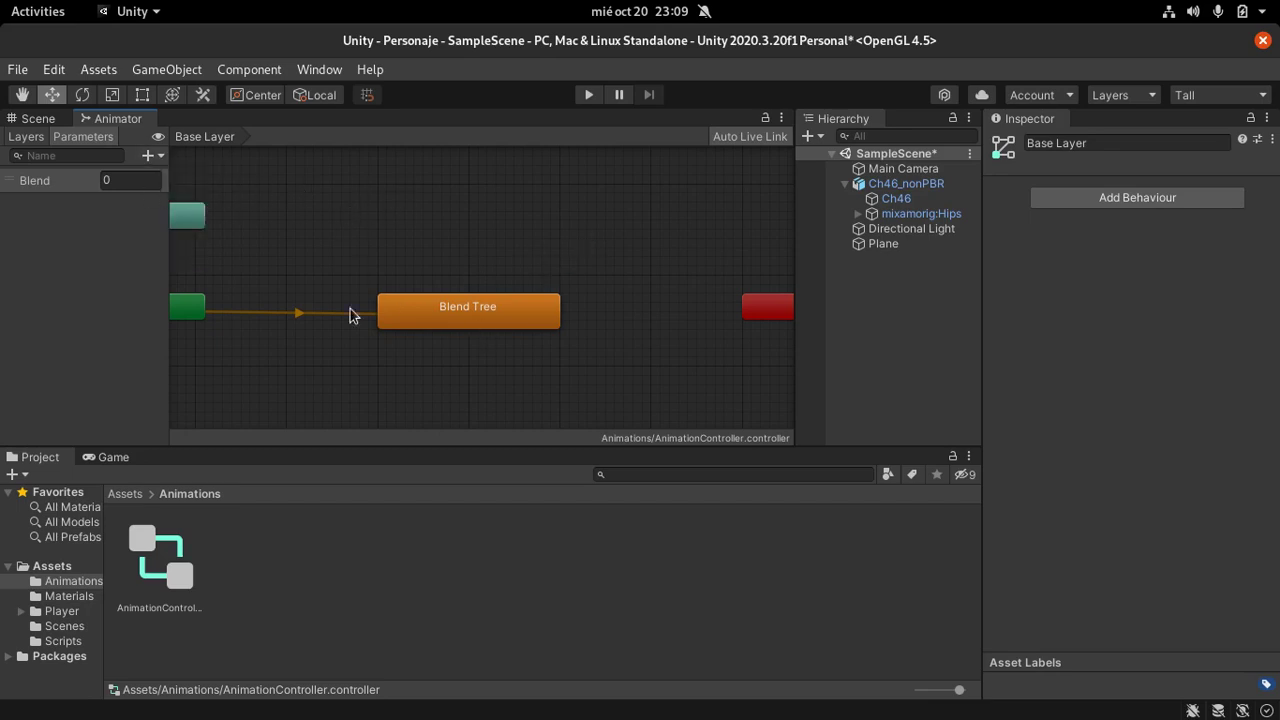
# Step: Open the Blend Tree's inner graph and add a float parameter named VelX
pyautogui.doubleClick(497, 318)
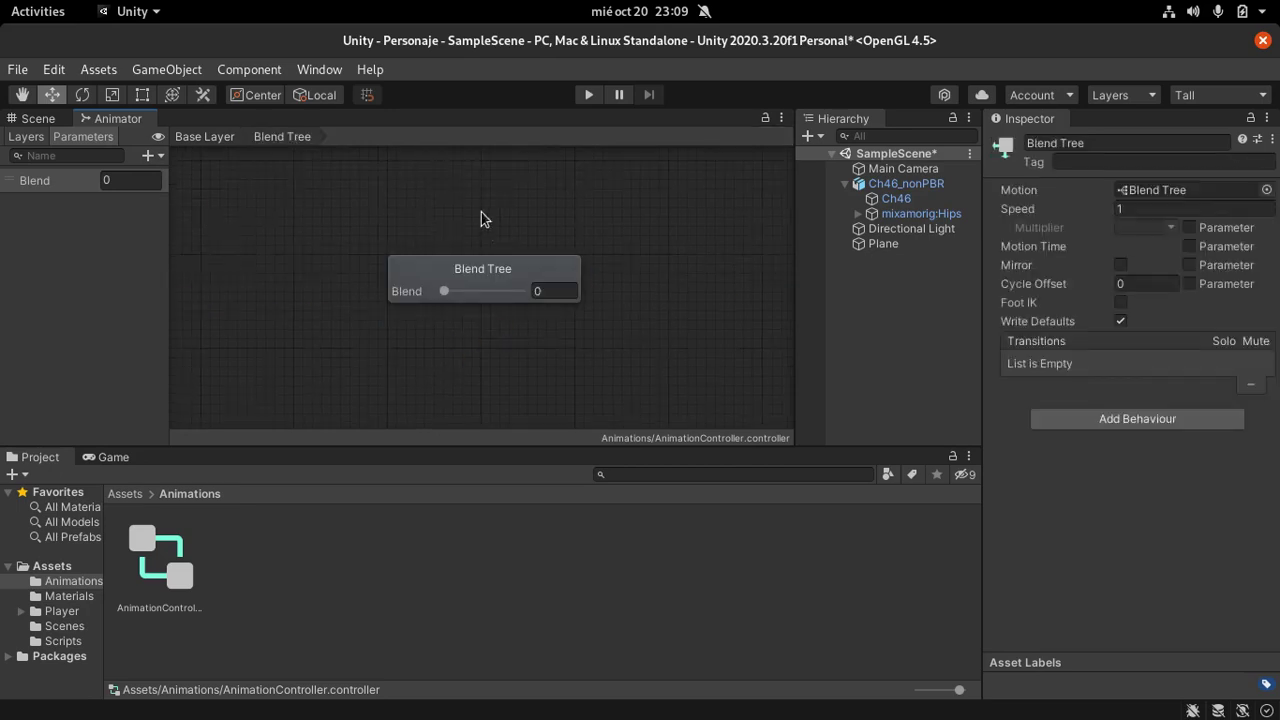
pyautogui.scroll(4, 477, 278)
pyautogui.scroll(-3, 477, 274)
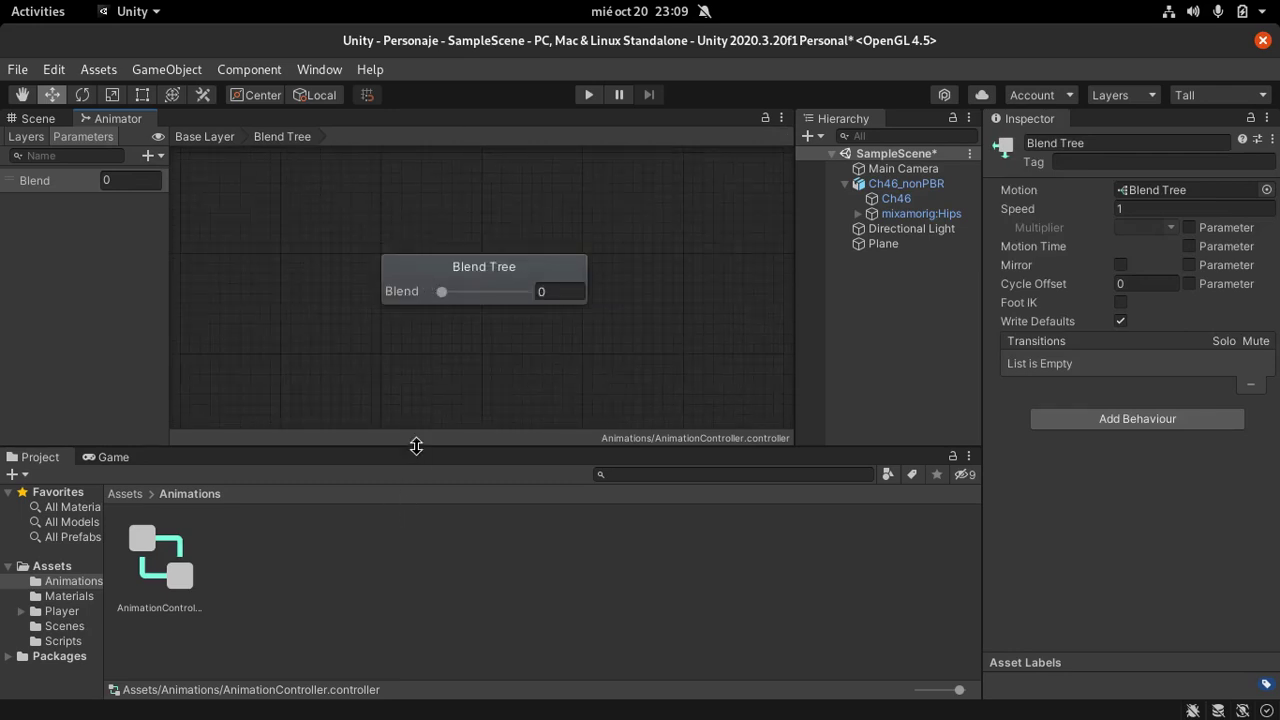
pyautogui.click(147, 156)
pyautogui.click(150, 181)
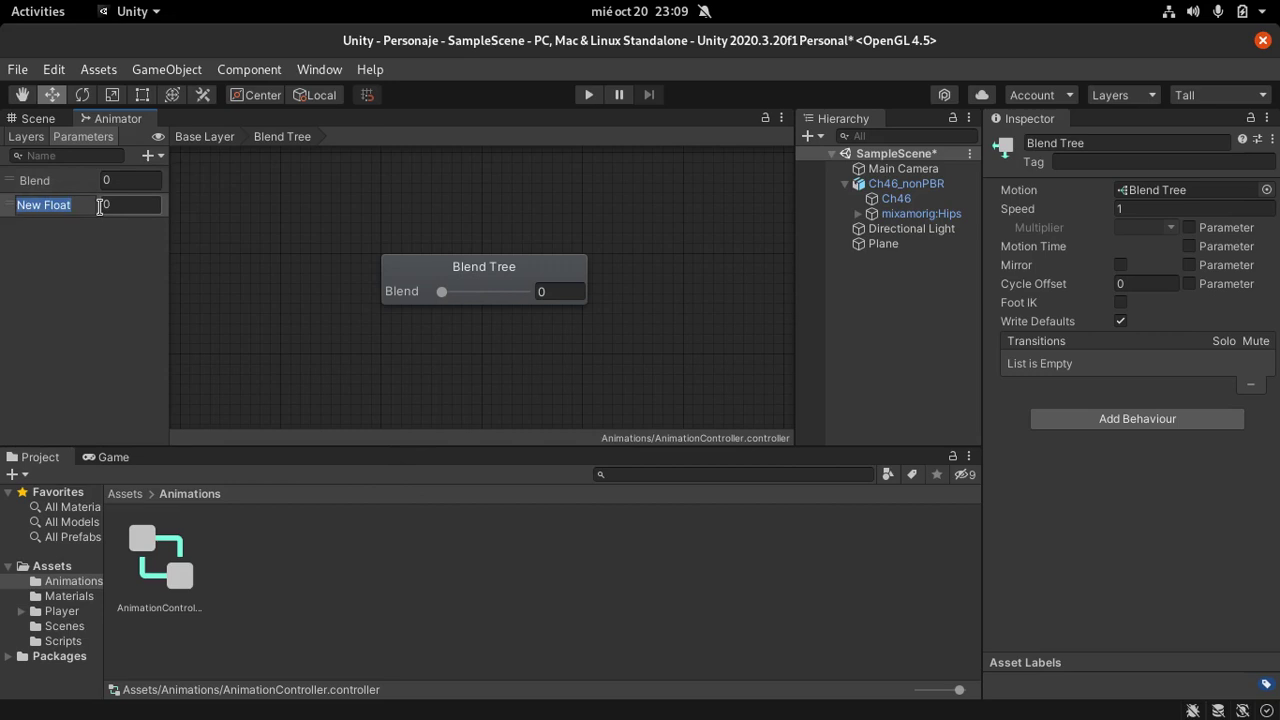
pyautogui.write('VelX')
pyautogui.press('Return')
# Step: Add a second float parameter named VelY
pyautogui.click(148, 156)
pyautogui.click(160, 181)
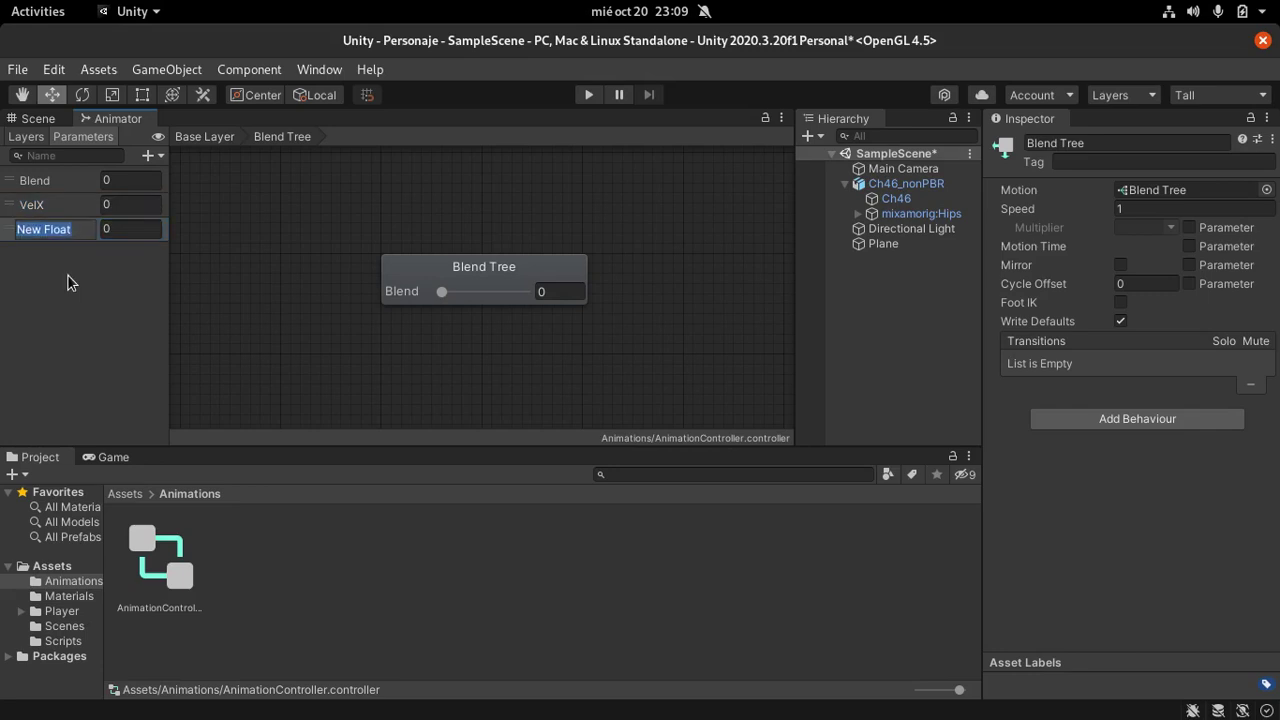
pyautogui.write('VelY')
pyautogui.press('Return')
# Step: Show the Blend Tree node's 1D settings and its menu for adding motions
pyautogui.click(700, 206)
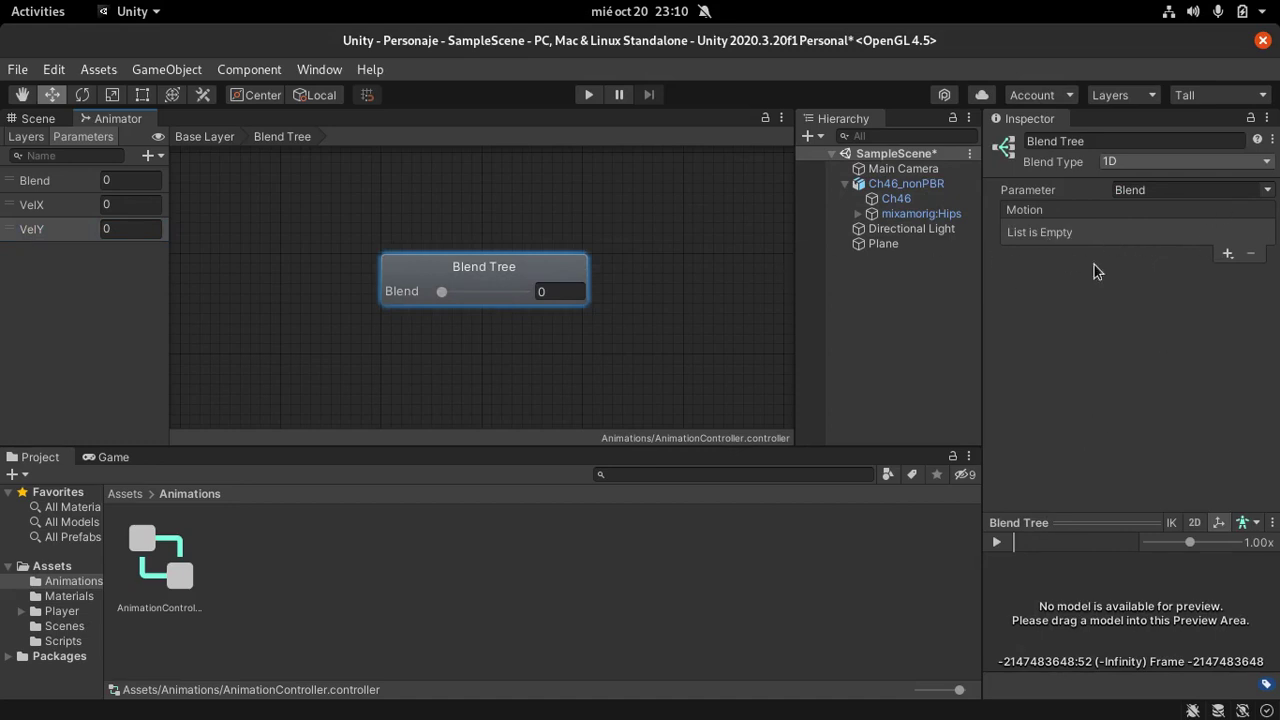
pyautogui.click(1228, 256)
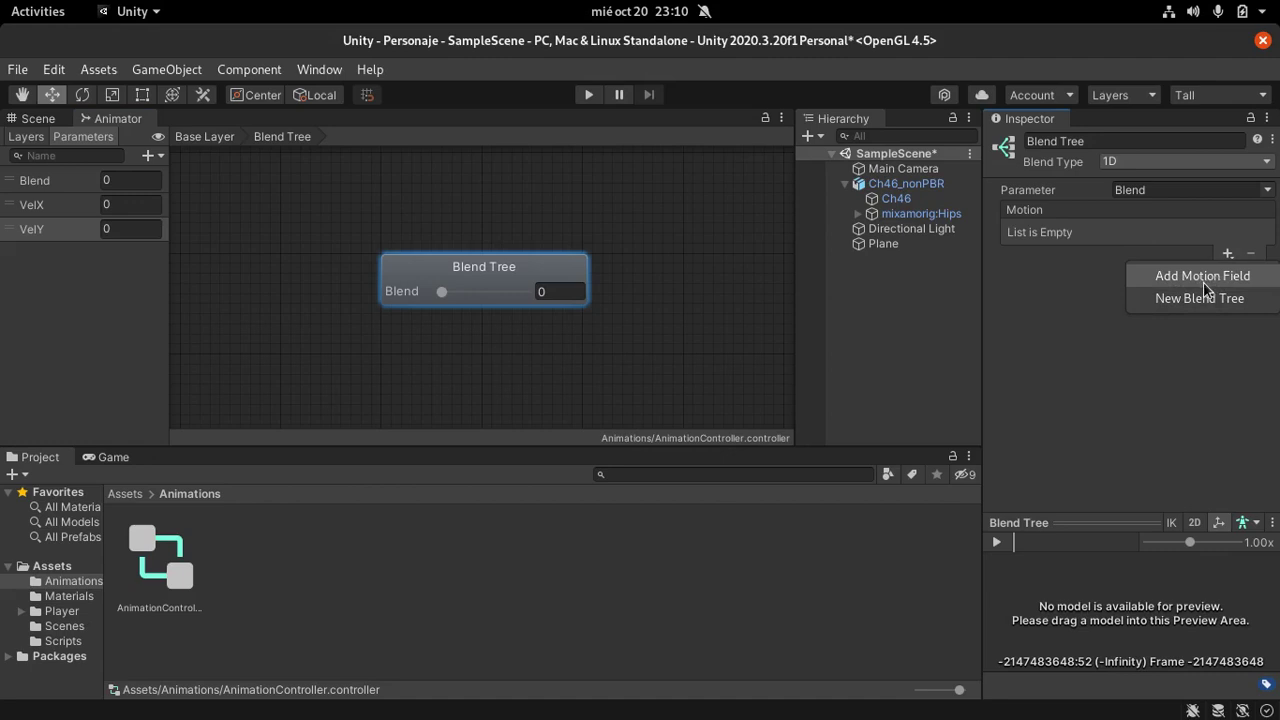
# Step: Add two empty motion fields to the 1D Blend Tree, at thresholds 0 and 1
pyautogui.click(1203, 280)
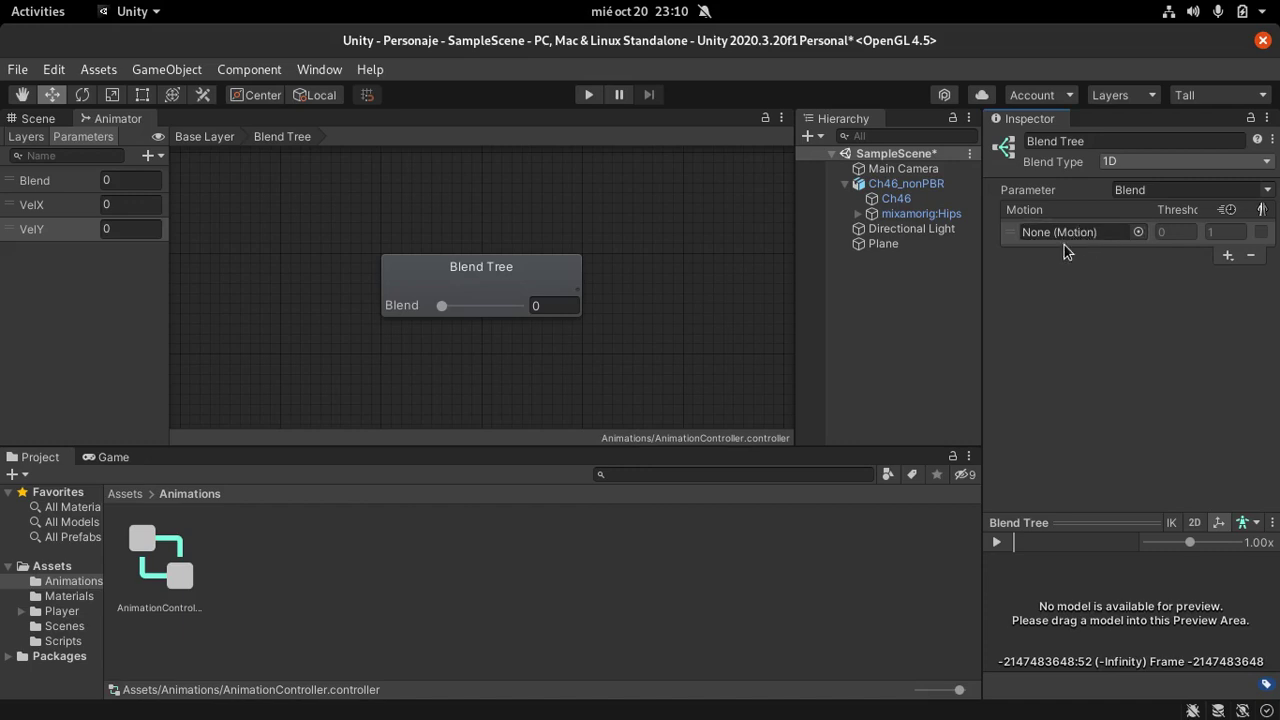
pyautogui.click(1228, 255)
pyautogui.click(1222, 282)
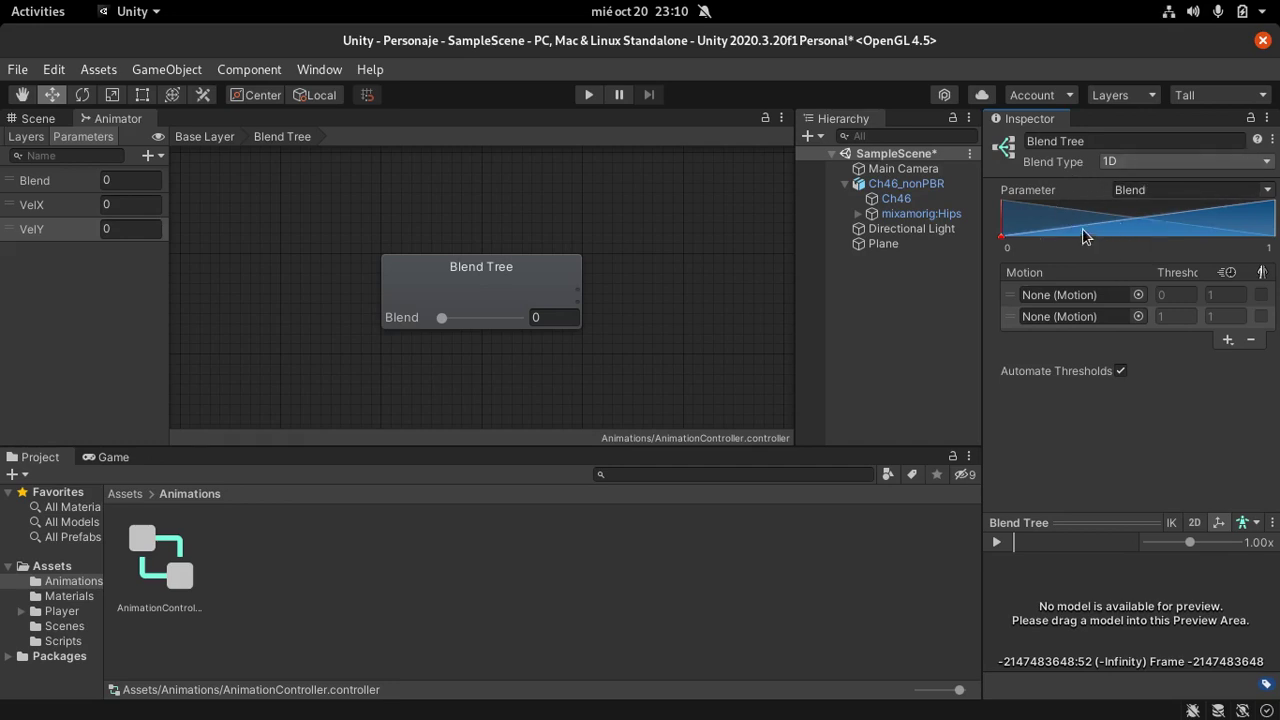
# Step: Change the Blend Type from 1D to 2D Freeform Directional
pyautogui.click(1122, 164)
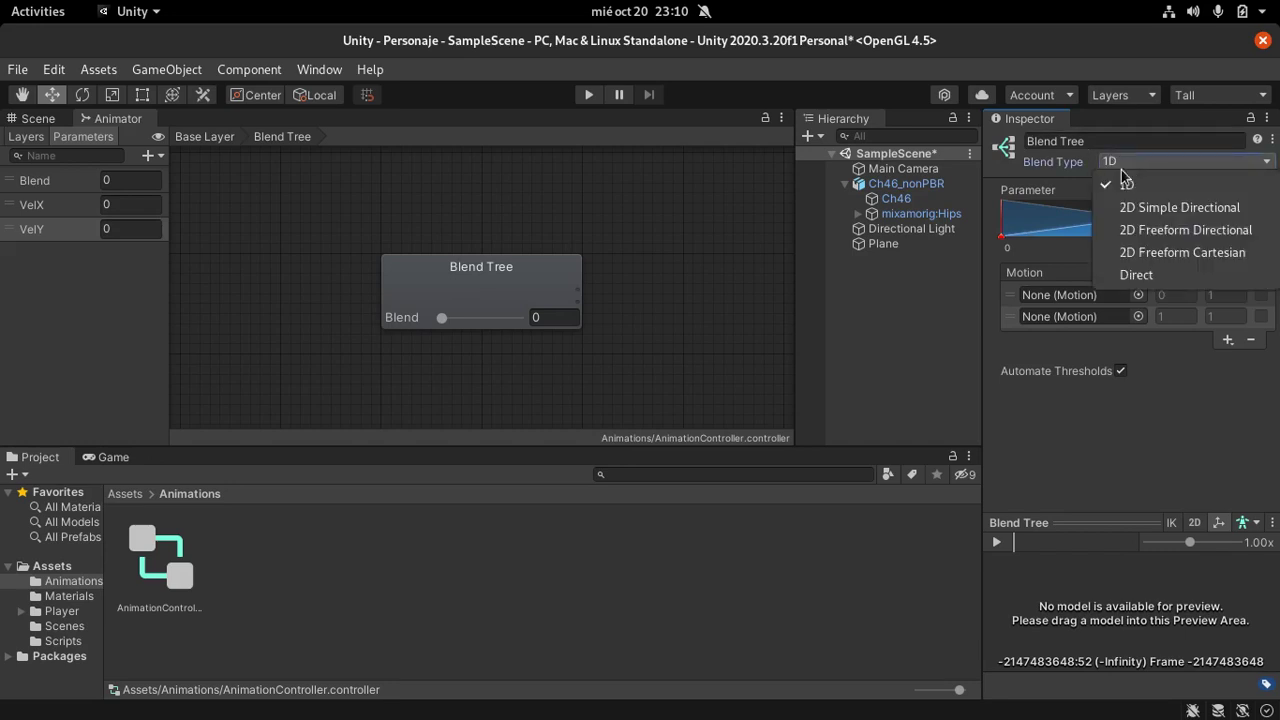
pyautogui.click(1153, 232)
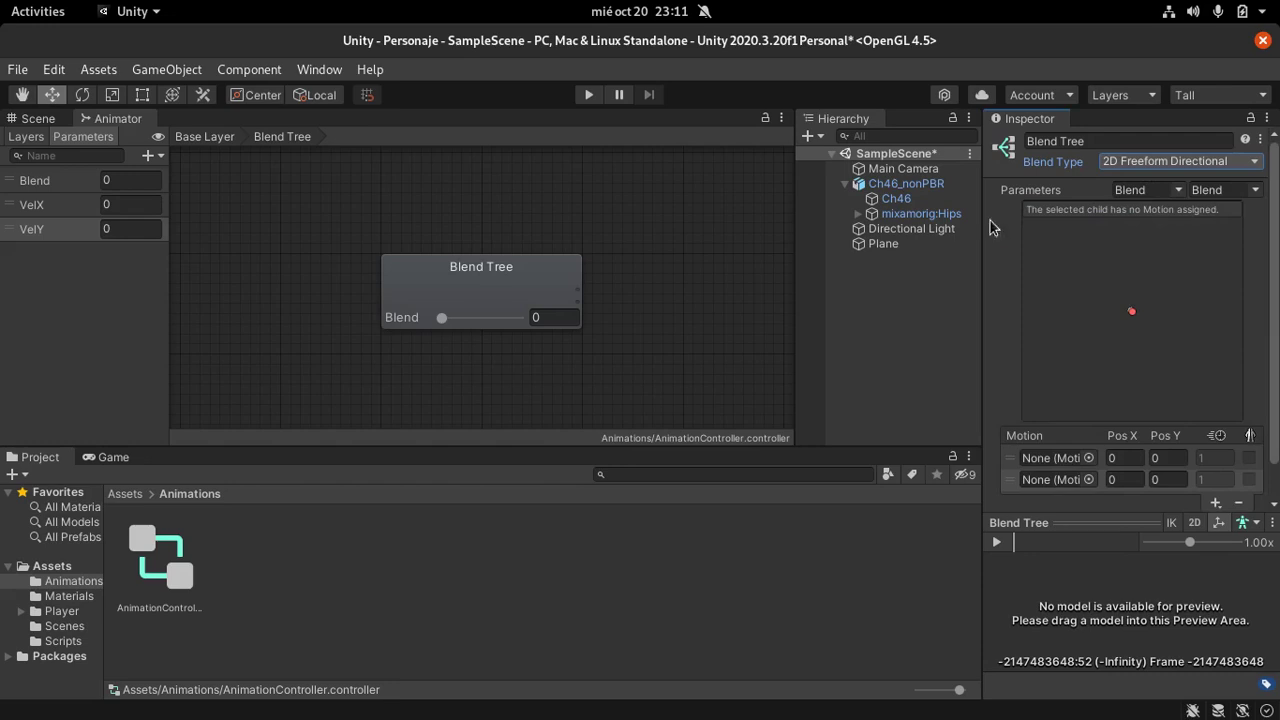
pyautogui.click(1166, 170)
pyautogui.click(1120, 185)
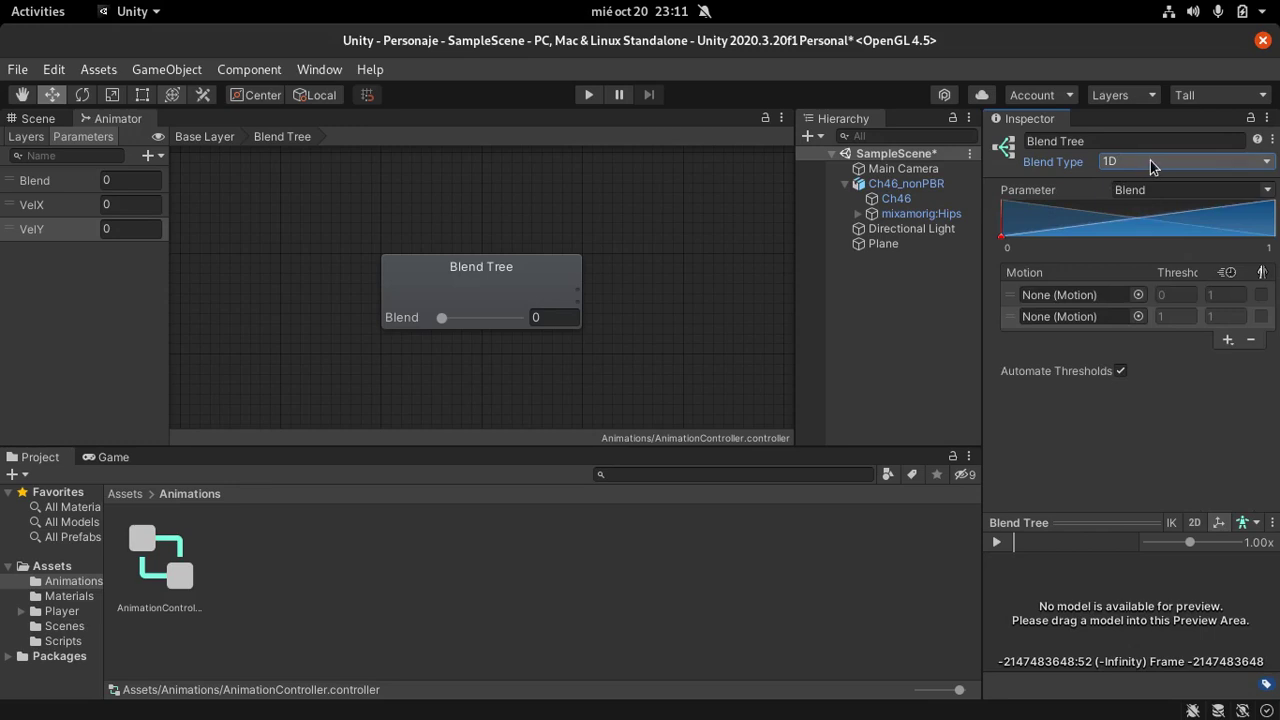
pyautogui.click(1150, 163)
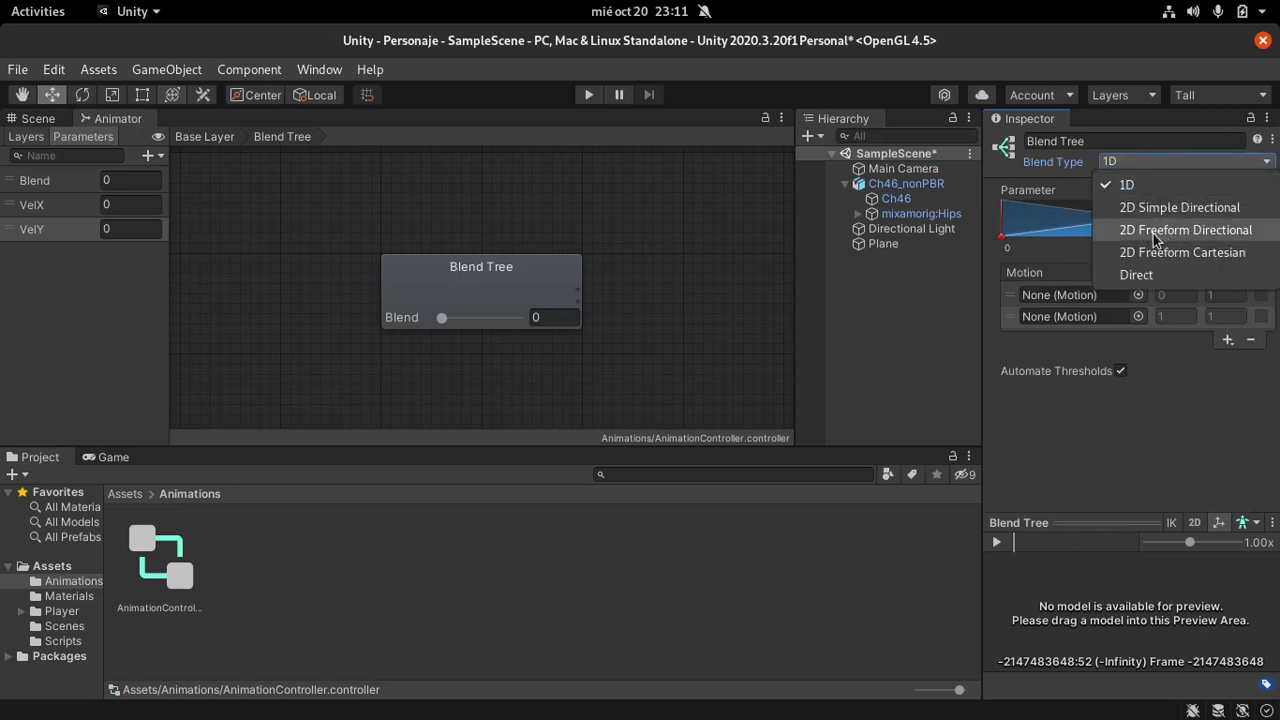
pyautogui.click(1198, 232)
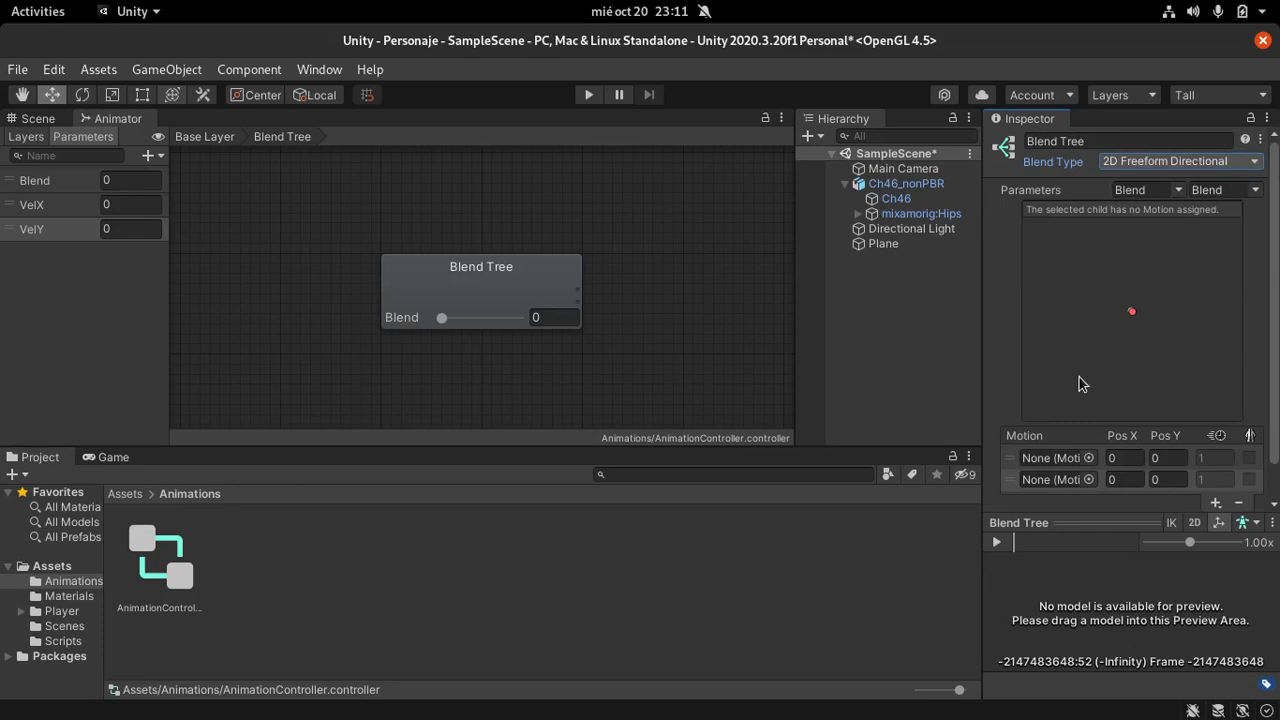
# Step: Add three empty motion fields, placed at -1,0, -0.96,0.26 and -0.87,0.5
pyautogui.scroll(-2, 1063, 305)
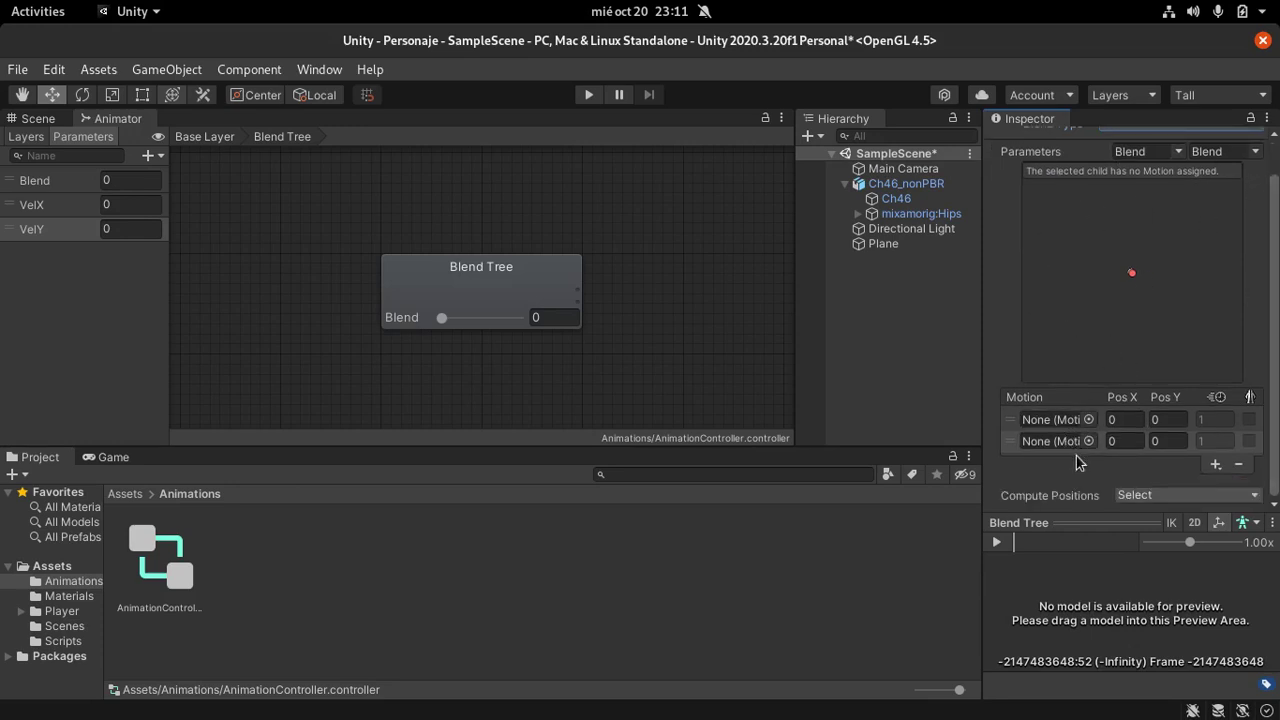
pyautogui.click(1216, 464)
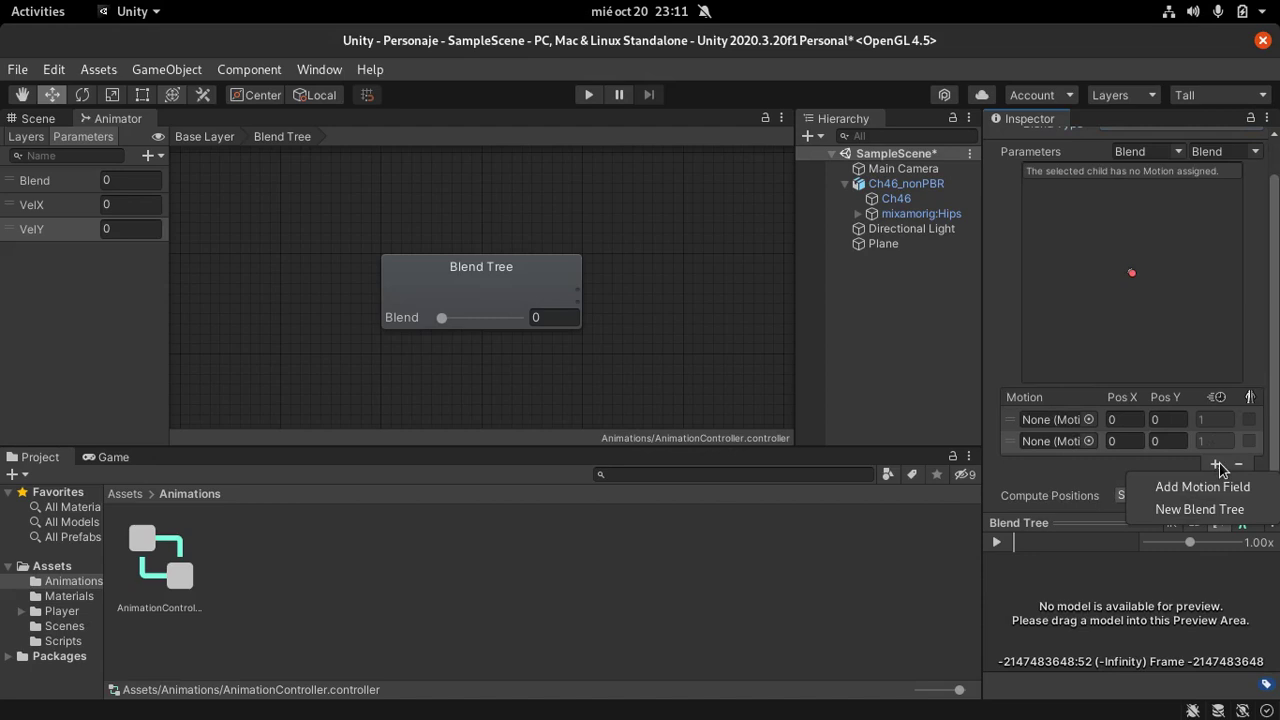
pyautogui.click(1207, 489)
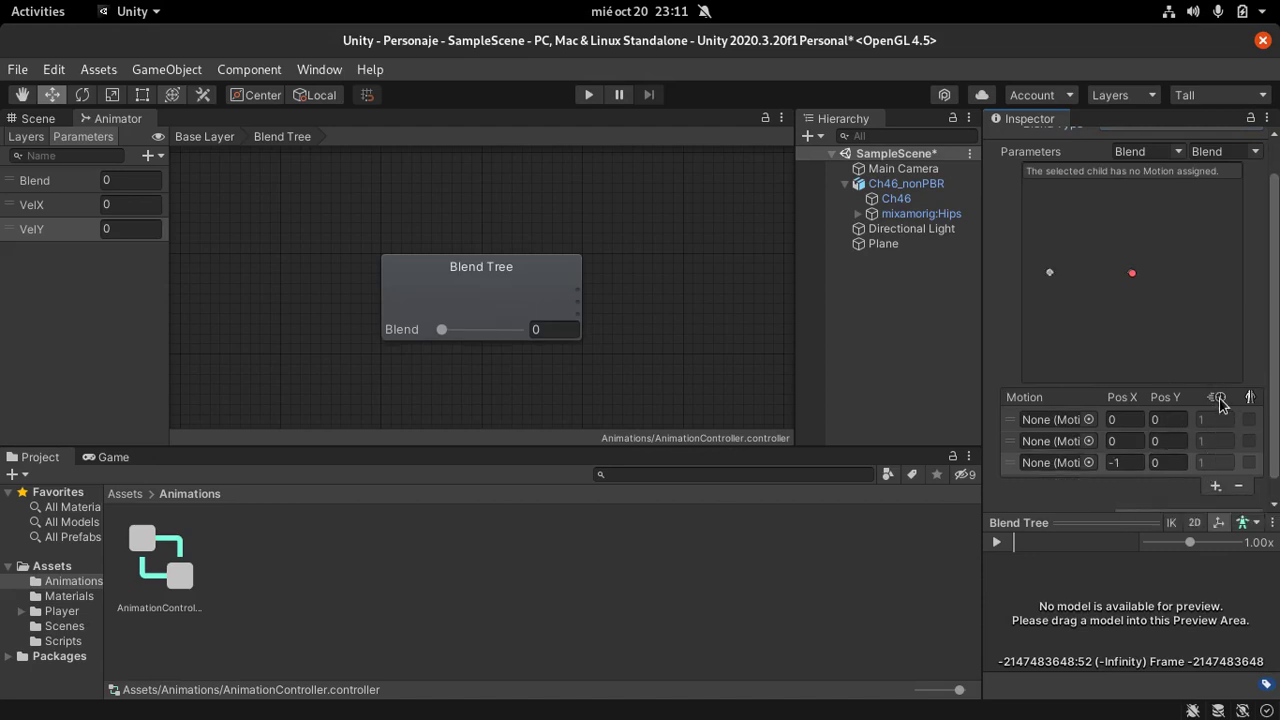
pyautogui.click(1216, 486)
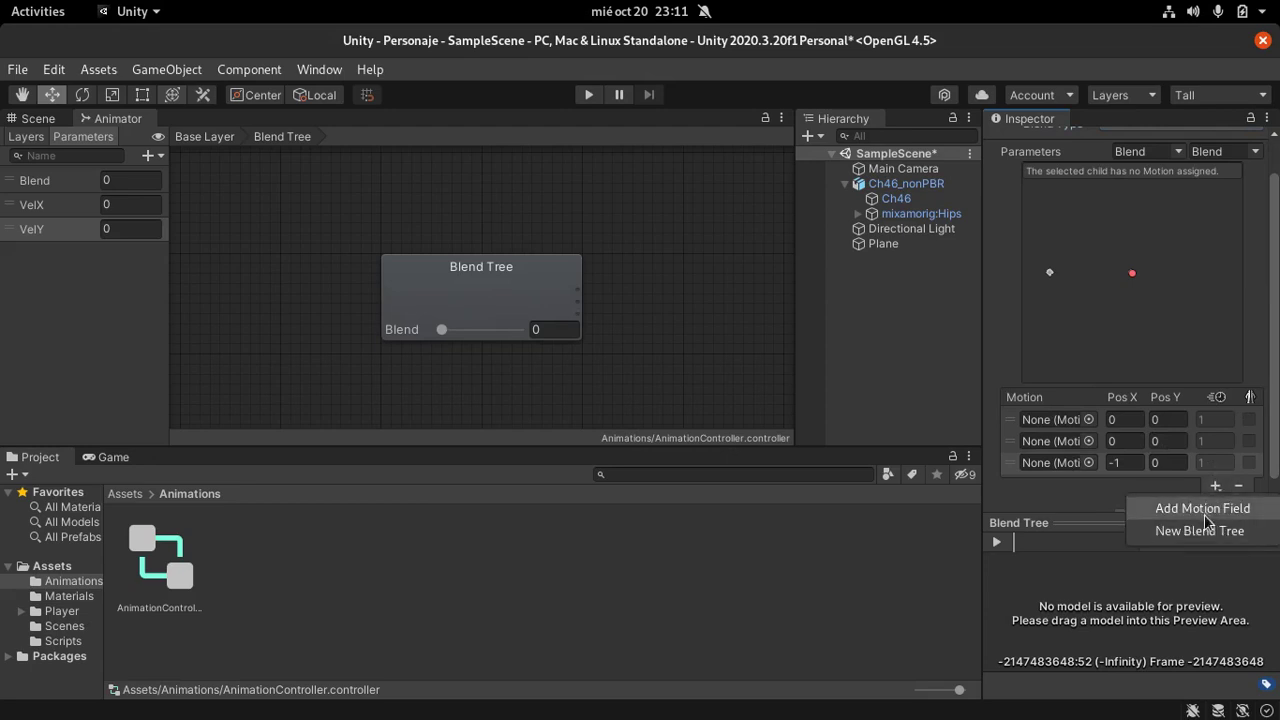
pyautogui.click(1205, 510)
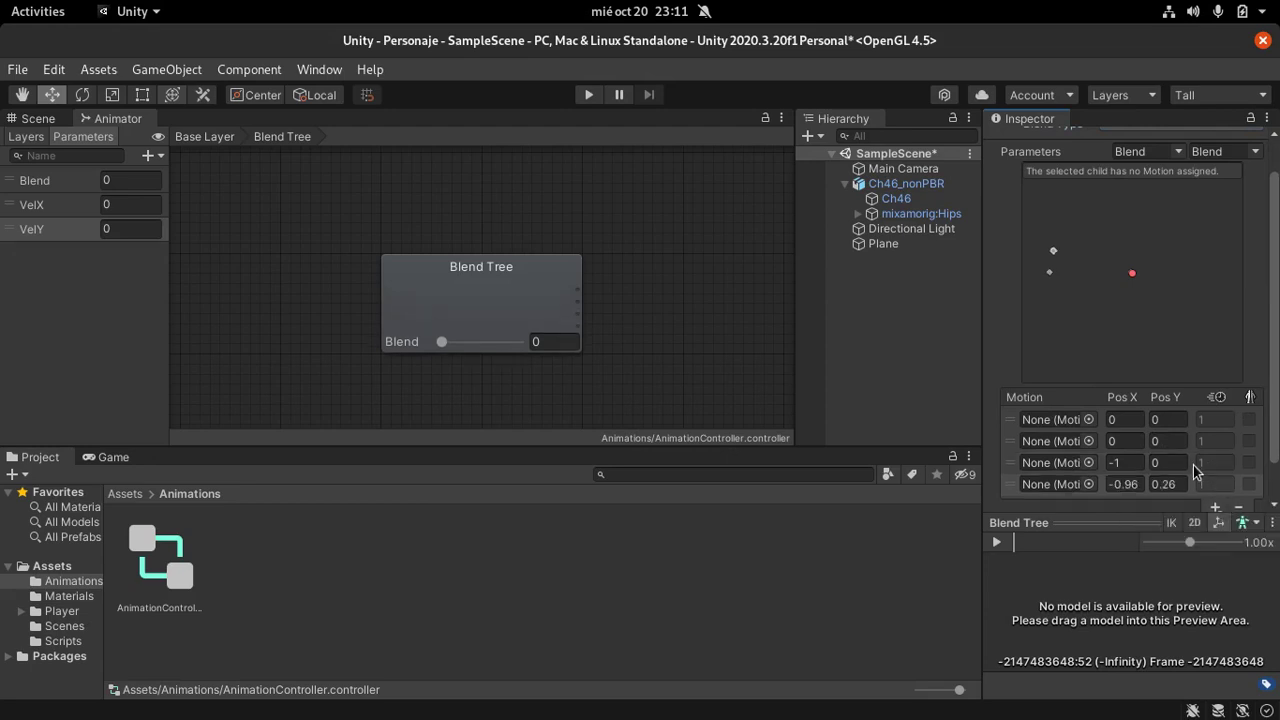
pyautogui.click(1217, 507)
pyautogui.click(1203, 530)
pyautogui.scroll(2, 1133, 288)
pyautogui.scroll(-3, 1140, 260)
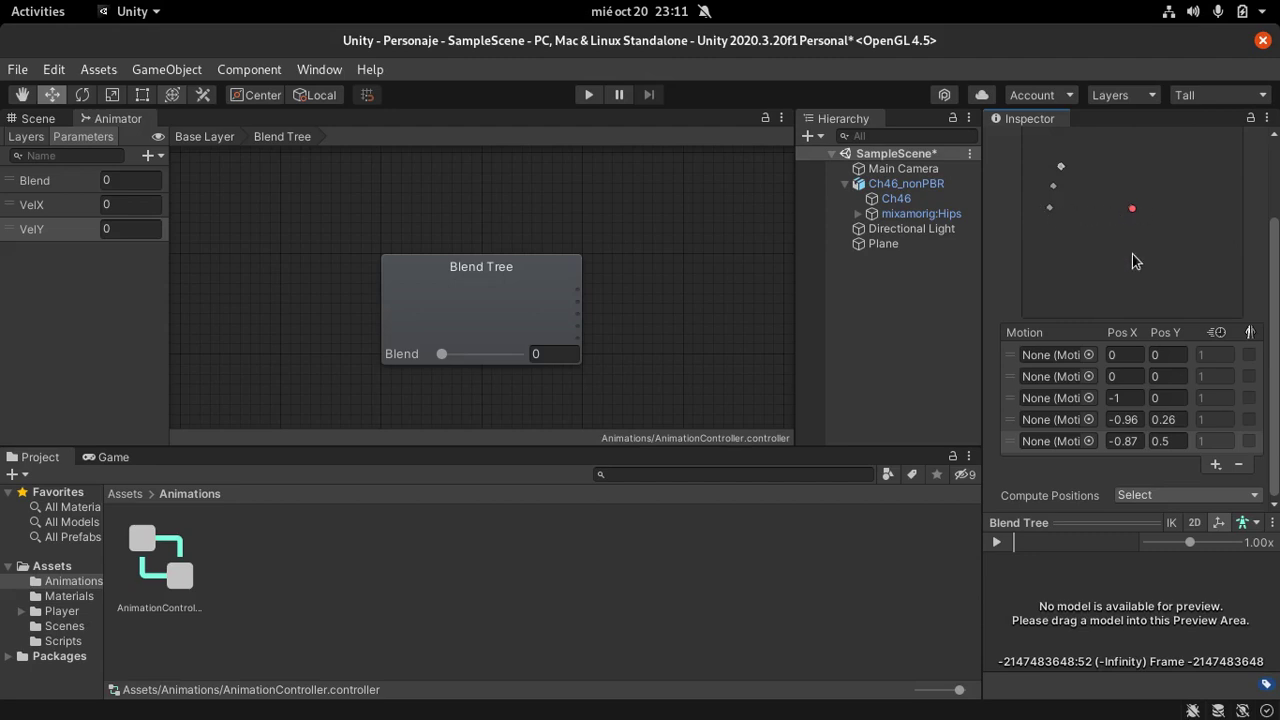
pyautogui.scroll(3, 1132, 261)
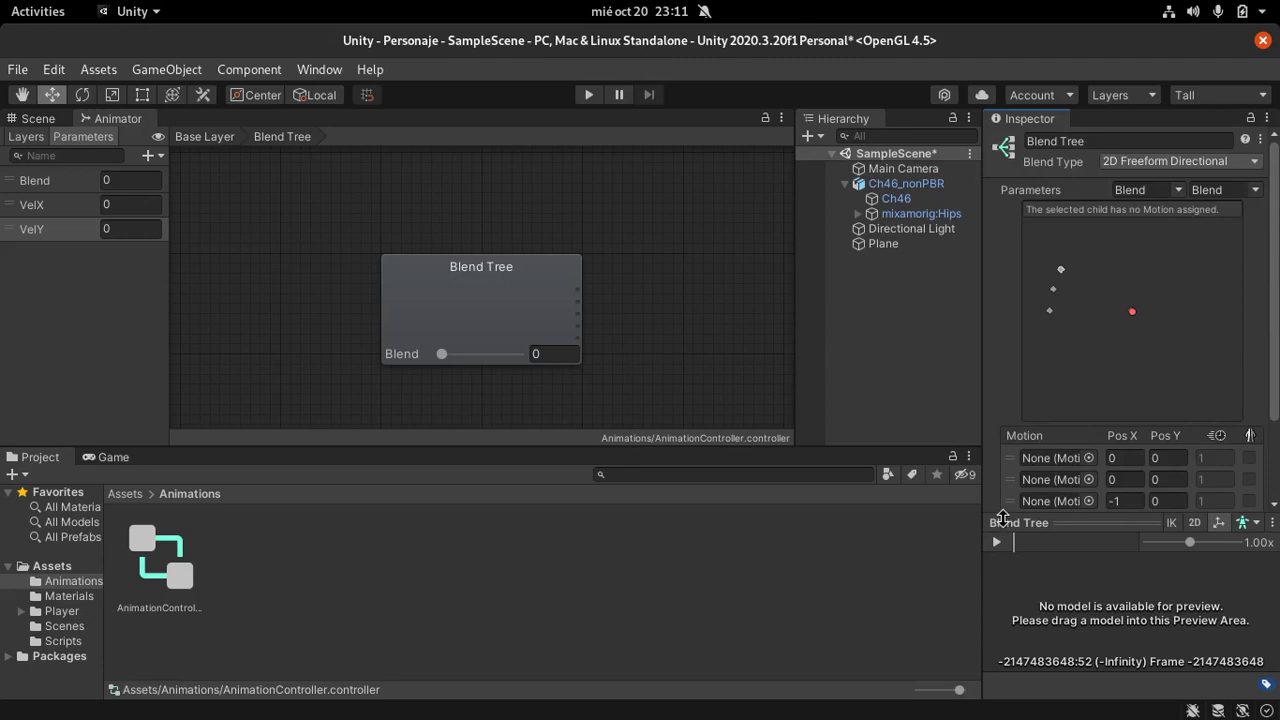
# Step: Drag the Blend Tree preview divider down to show more motion list rows
pyautogui.moveTo(1004, 522); pyautogui.dragTo(1003, 566)
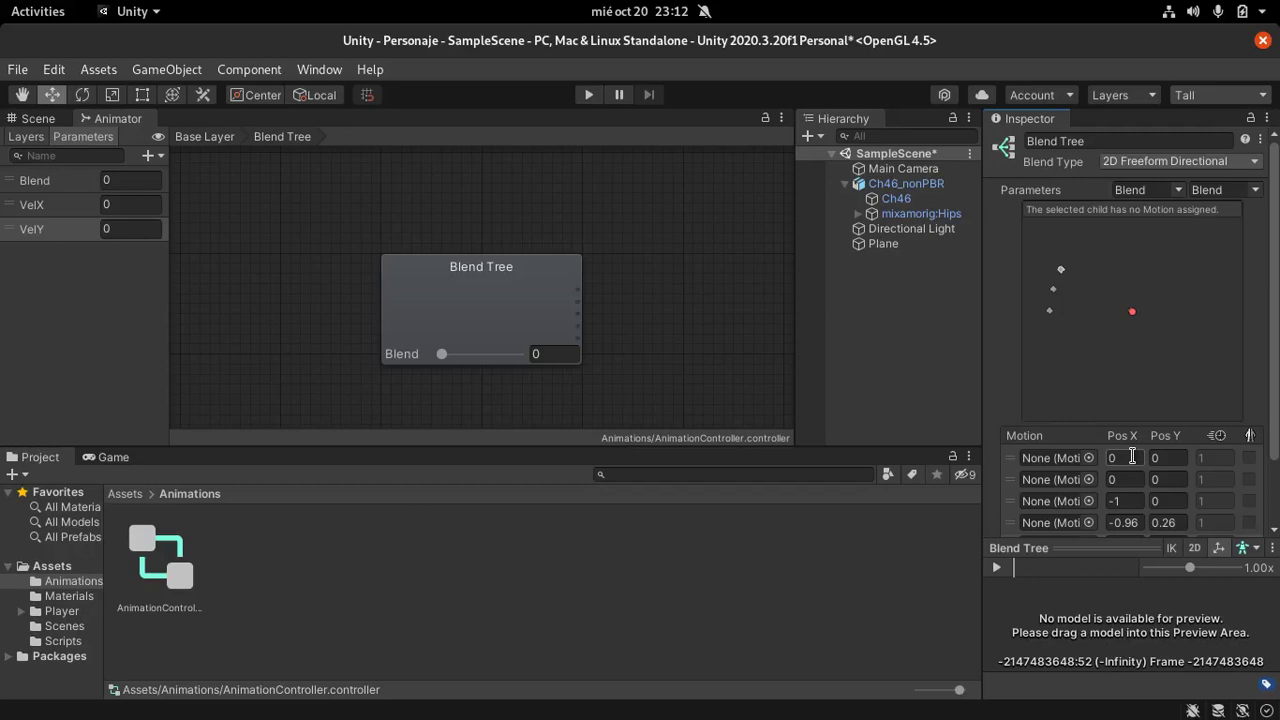
# Step: Set the second motion slot's Pos Y to 1, placing it straight up at (0, 1)
pyautogui.click(1132, 456)
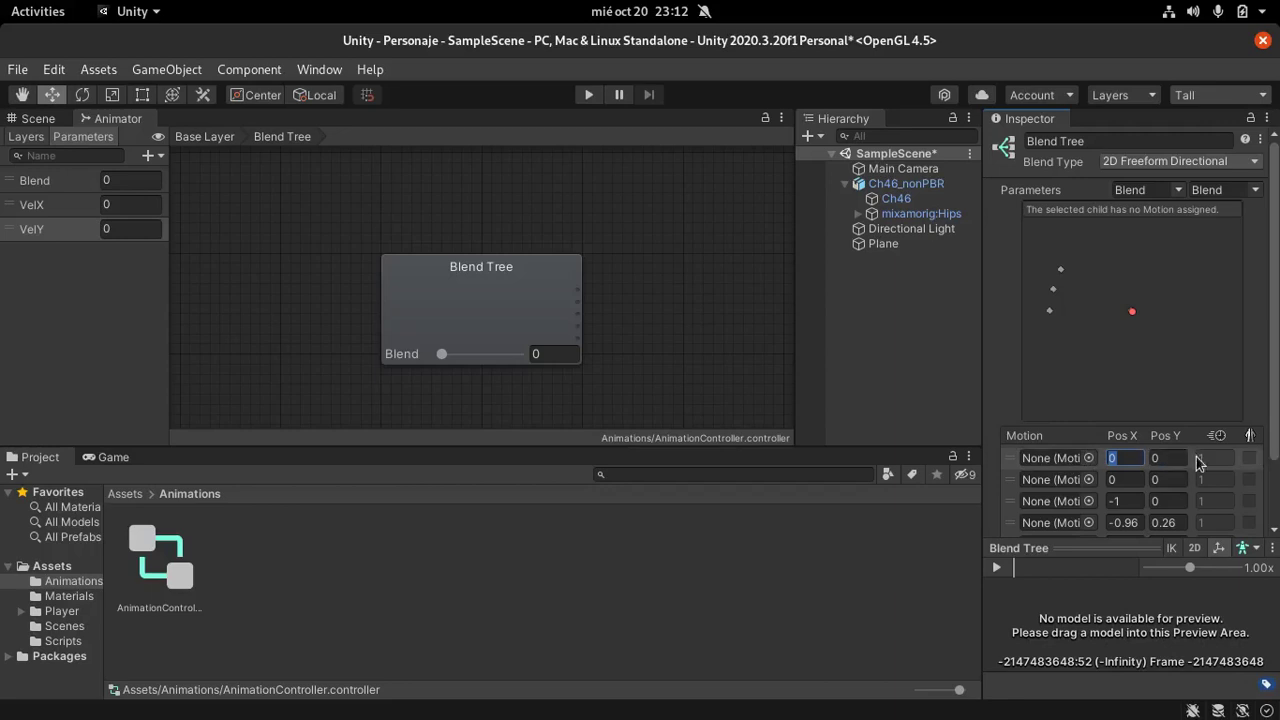
pyautogui.click(1118, 479)
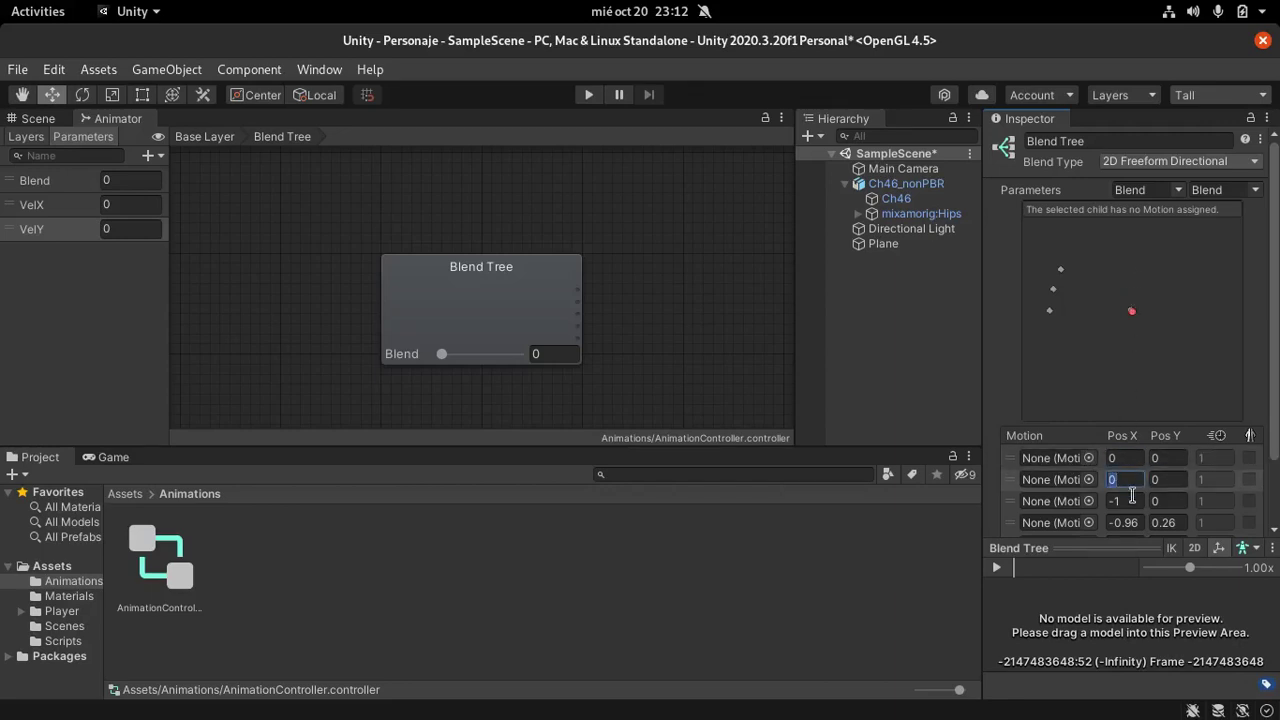
pyautogui.click(1156, 481)
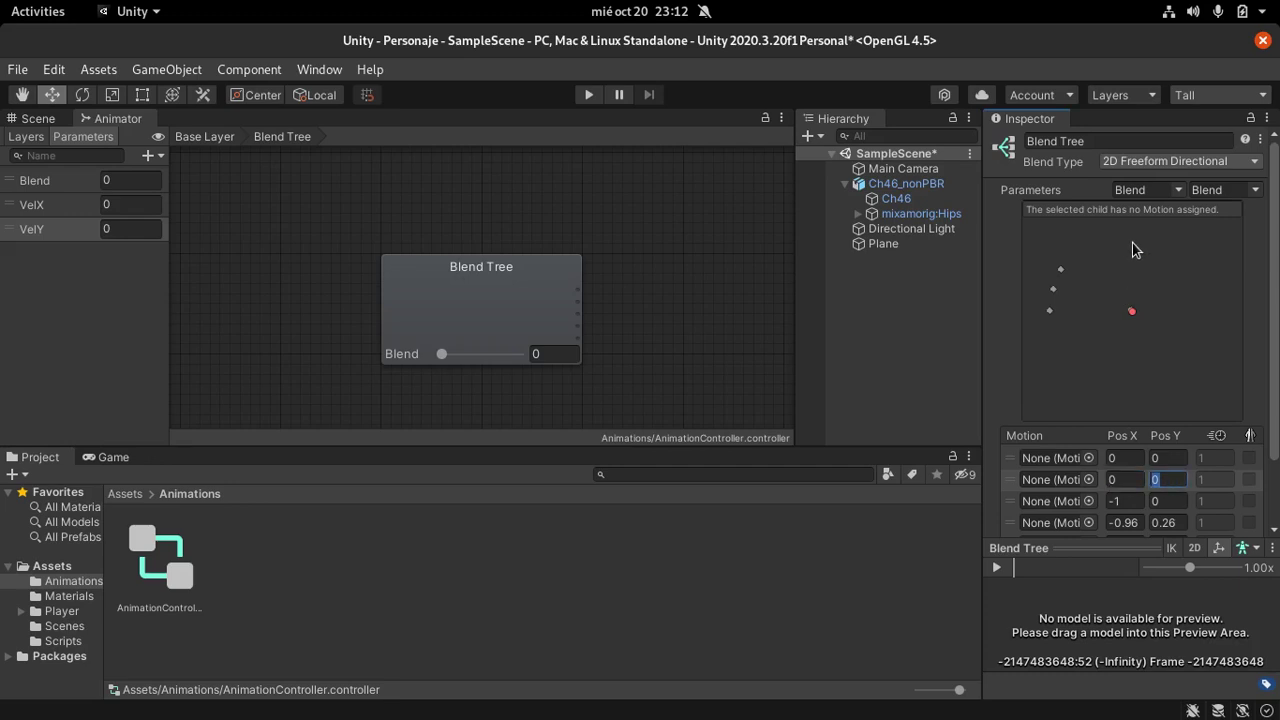
pyautogui.write('1')
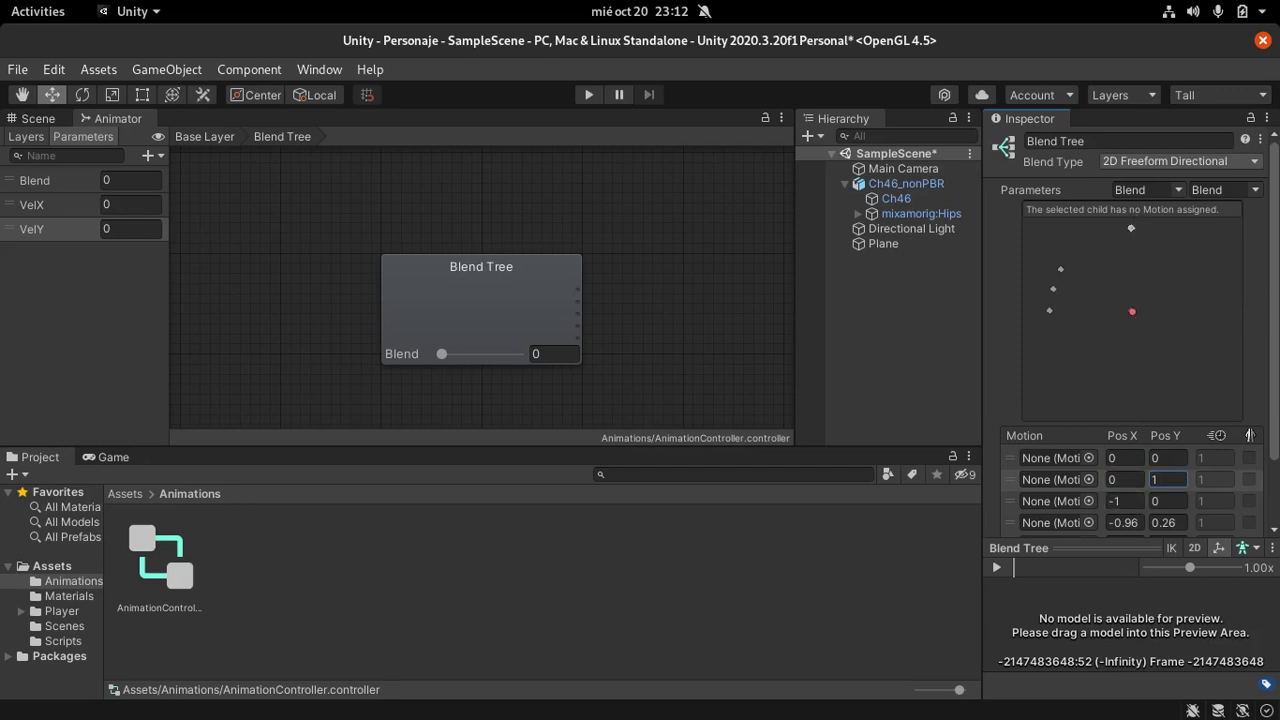
# Step: Position the third motion slot to the right at Pos X 1, Pos Y 0
pyautogui.click(1130, 501)
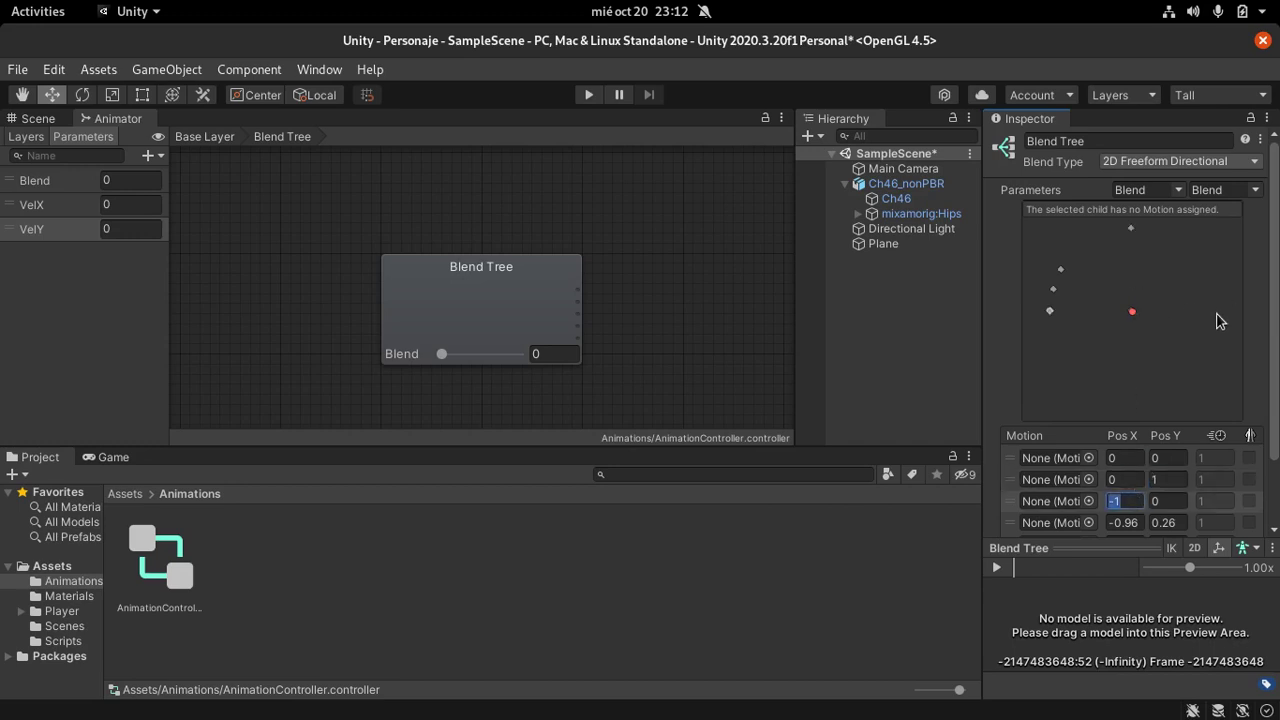
pyautogui.write('1')
pyautogui.click(1178, 504)
pyautogui.moveTo(1214, 310); pyautogui.dragTo(1216, 312)
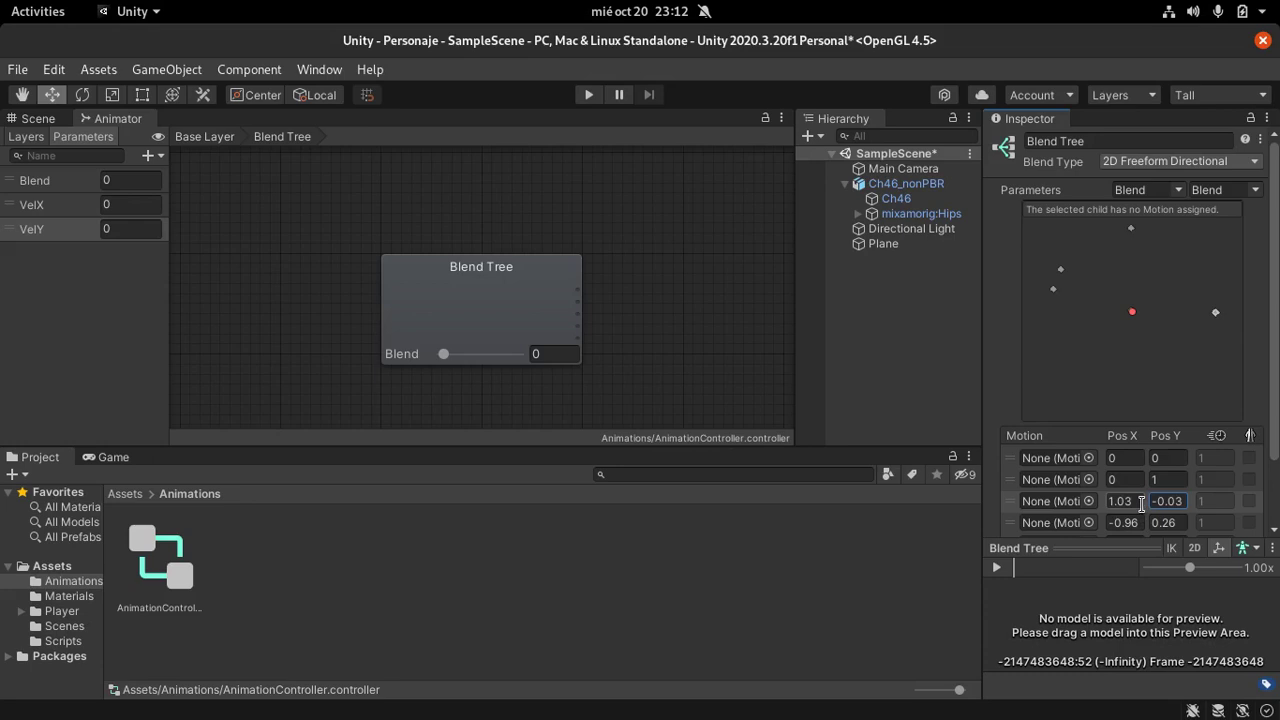
pyautogui.click(1141, 499)
pyautogui.write('1')
pyautogui.click(1164, 500)
pyautogui.write('0')
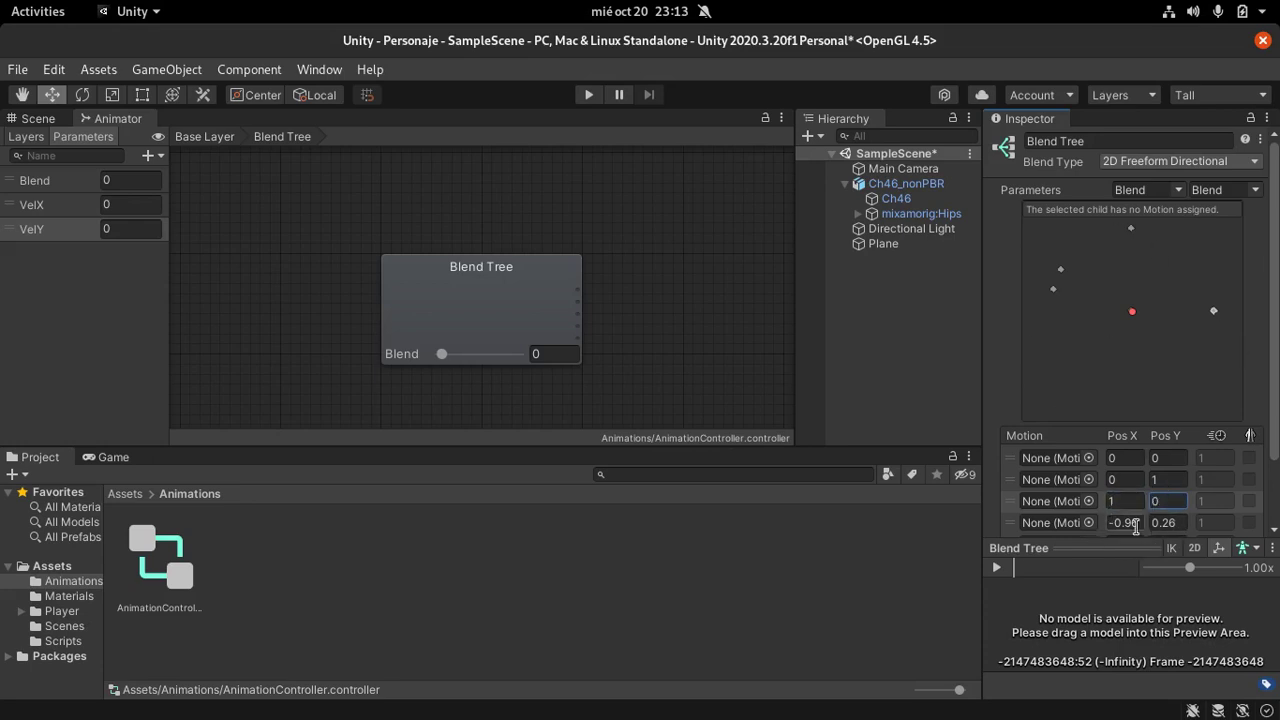
# Step: Set the fourth motion slot to Pos X -1, Pos Y 0 on the left
pyautogui.scroll(-2, 1020, 525)
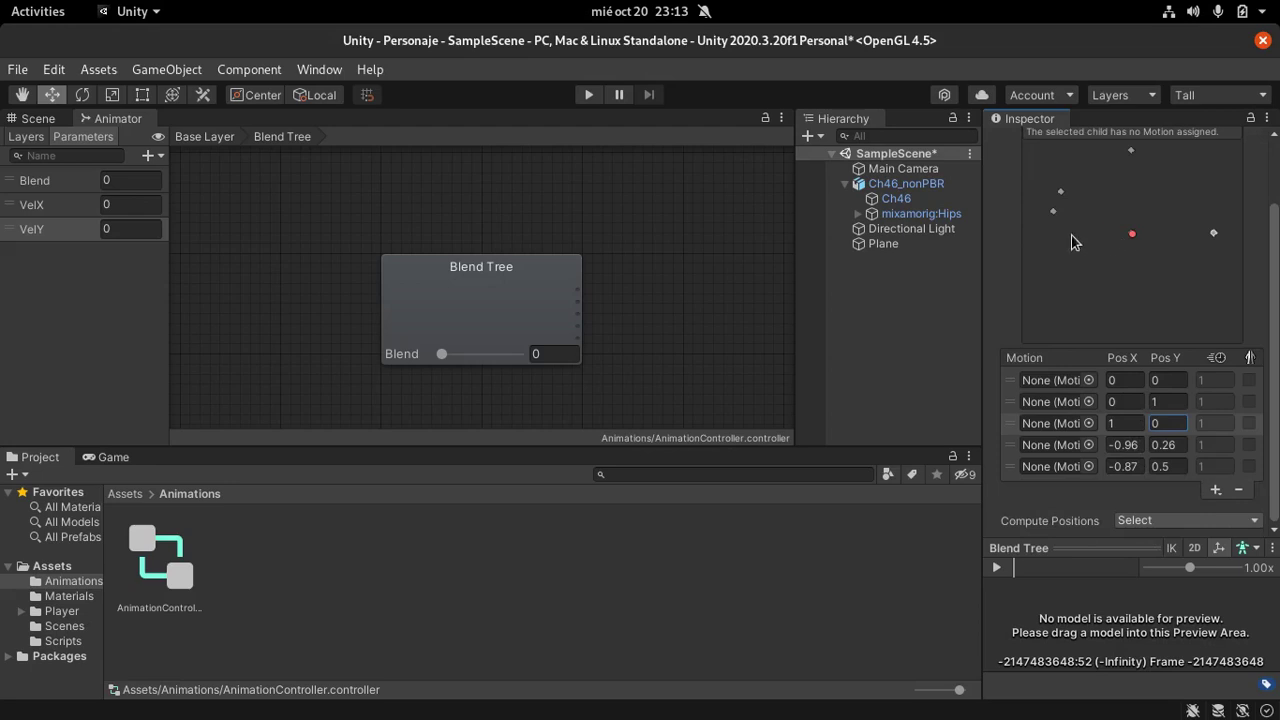
pyautogui.click(1124, 443)
pyautogui.write('-1')
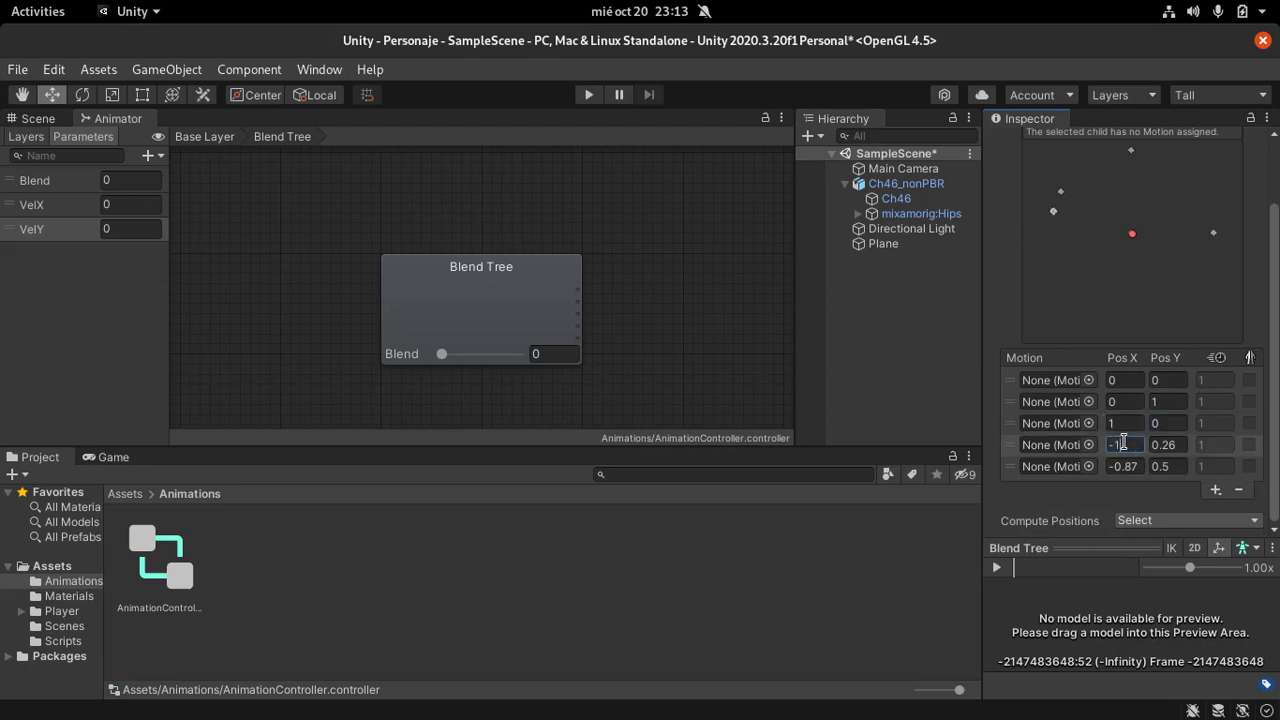
pyautogui.click(1170, 446)
pyautogui.write('0')
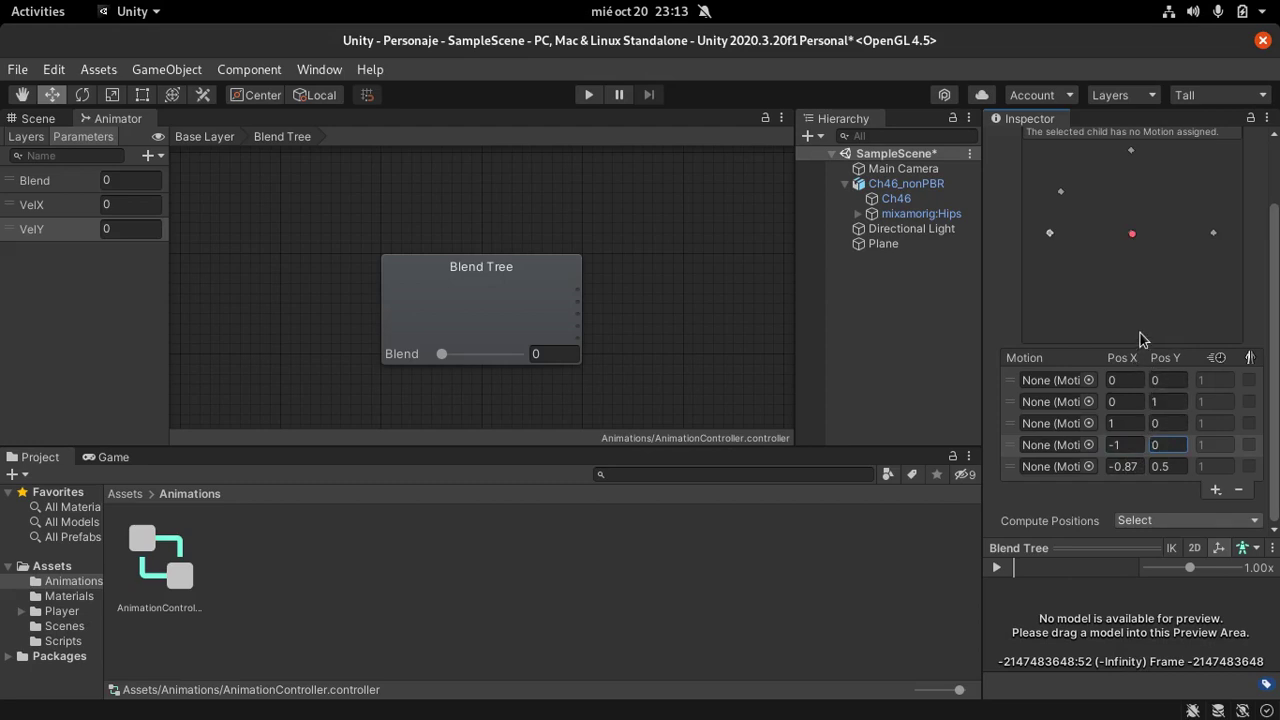
# Step: Set the fifth motion slot to Pos X 0 and Pos Y -1, pointing down
pyautogui.click(1129, 468)
pyautogui.write('0')
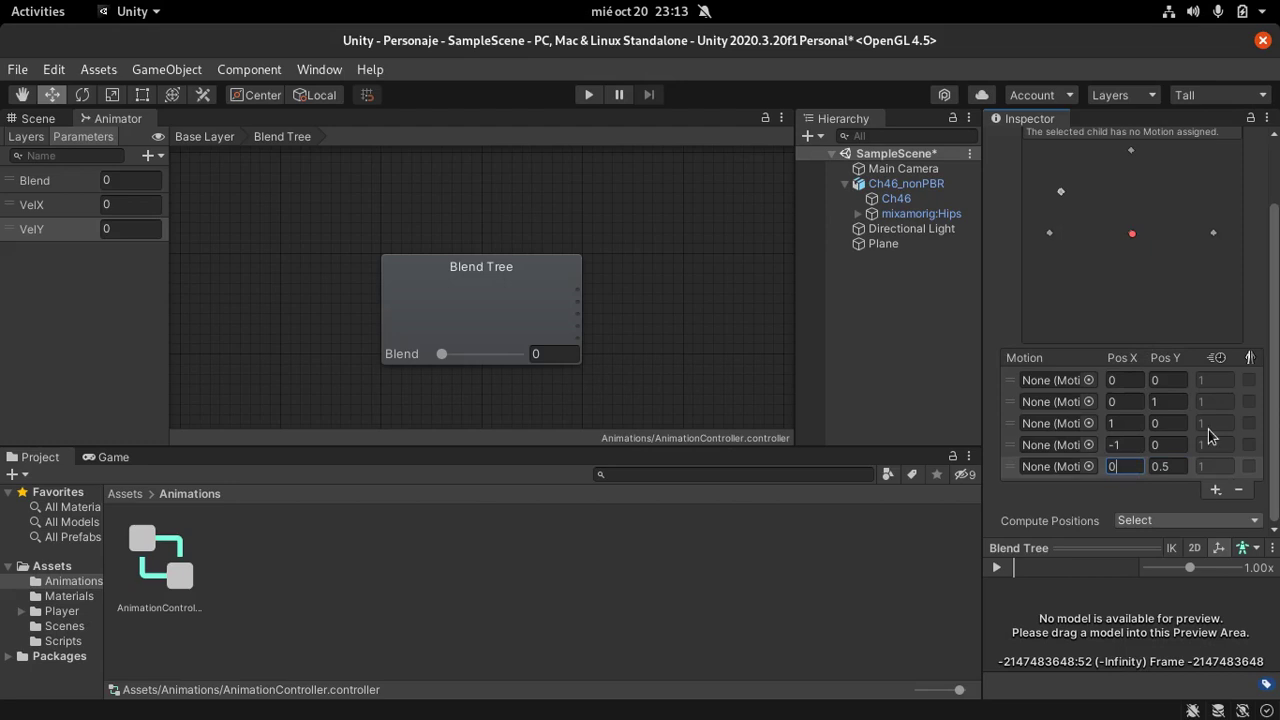
pyautogui.click(1178, 467)
pyautogui.write('-1')
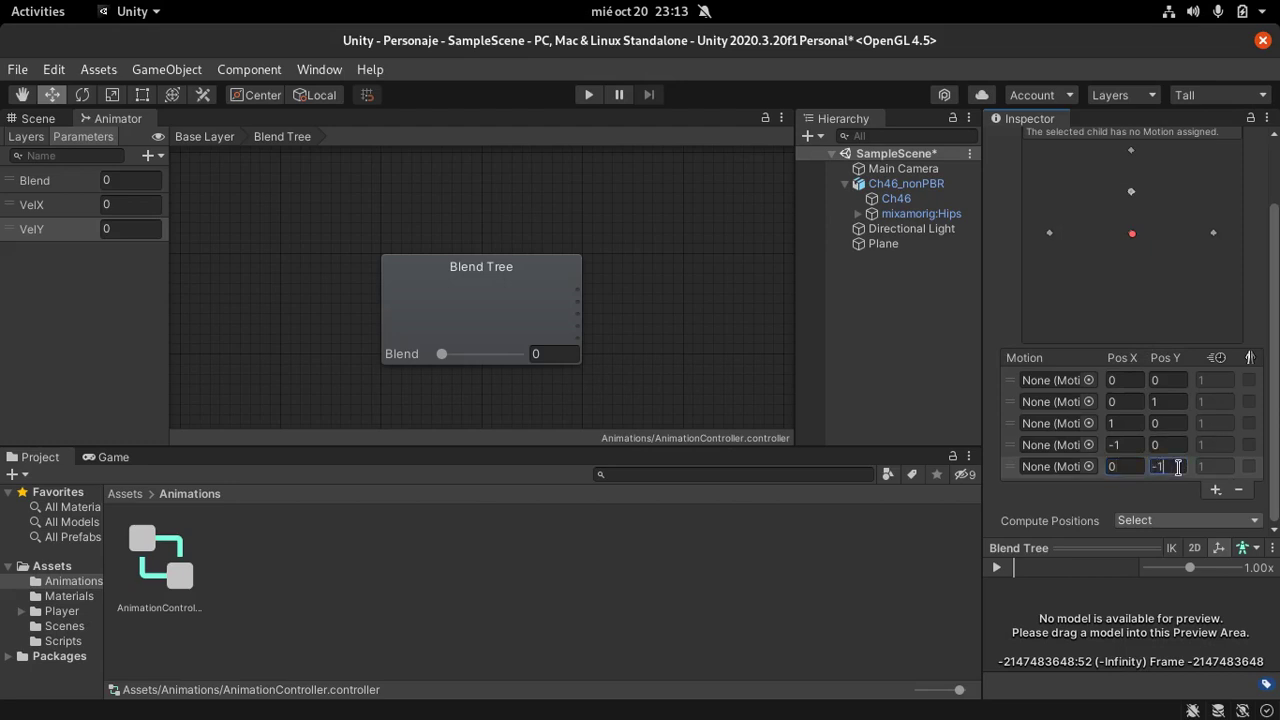